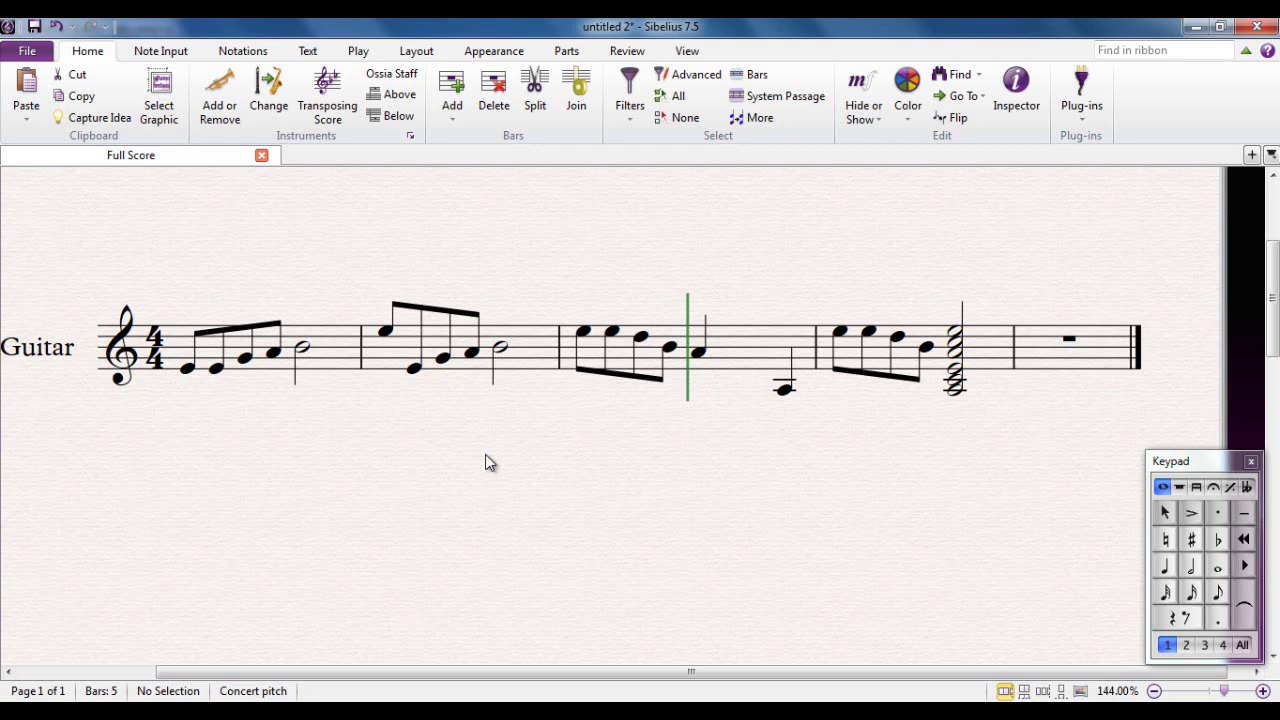
- Play the whole score from the beginning to hear the melody, then stop
key("ctrl+[")
key("space")
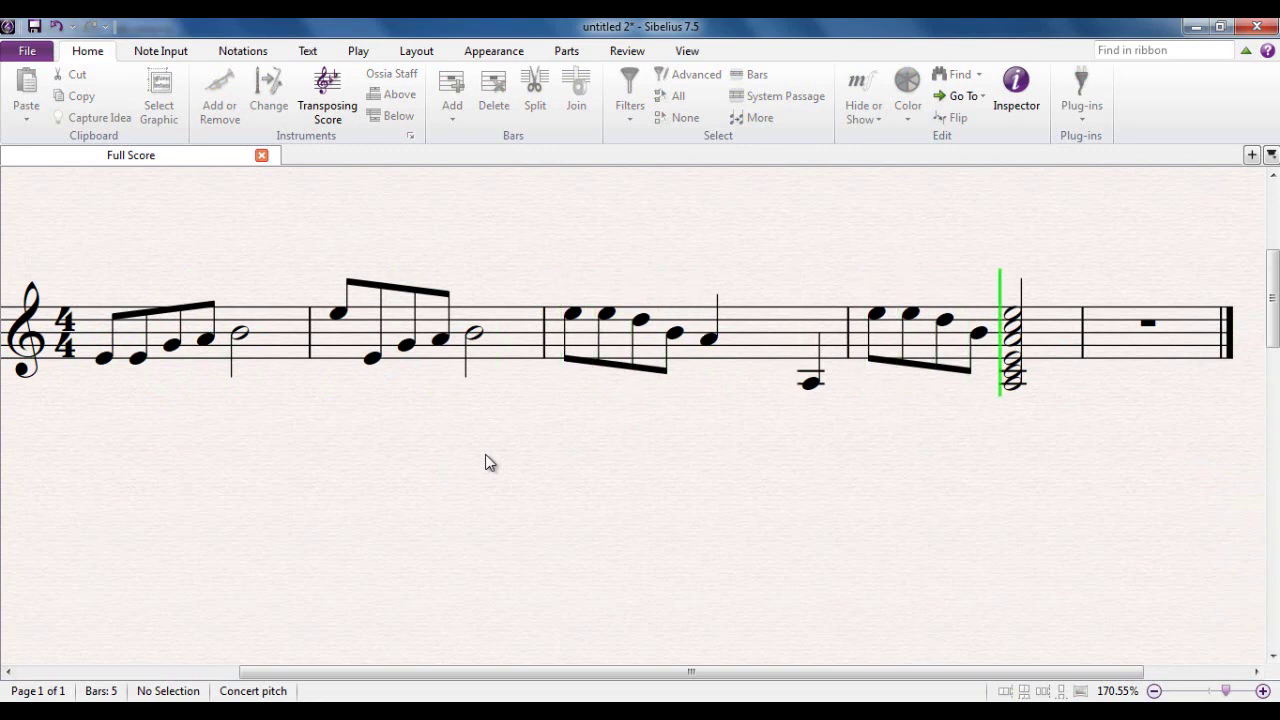
key("space")
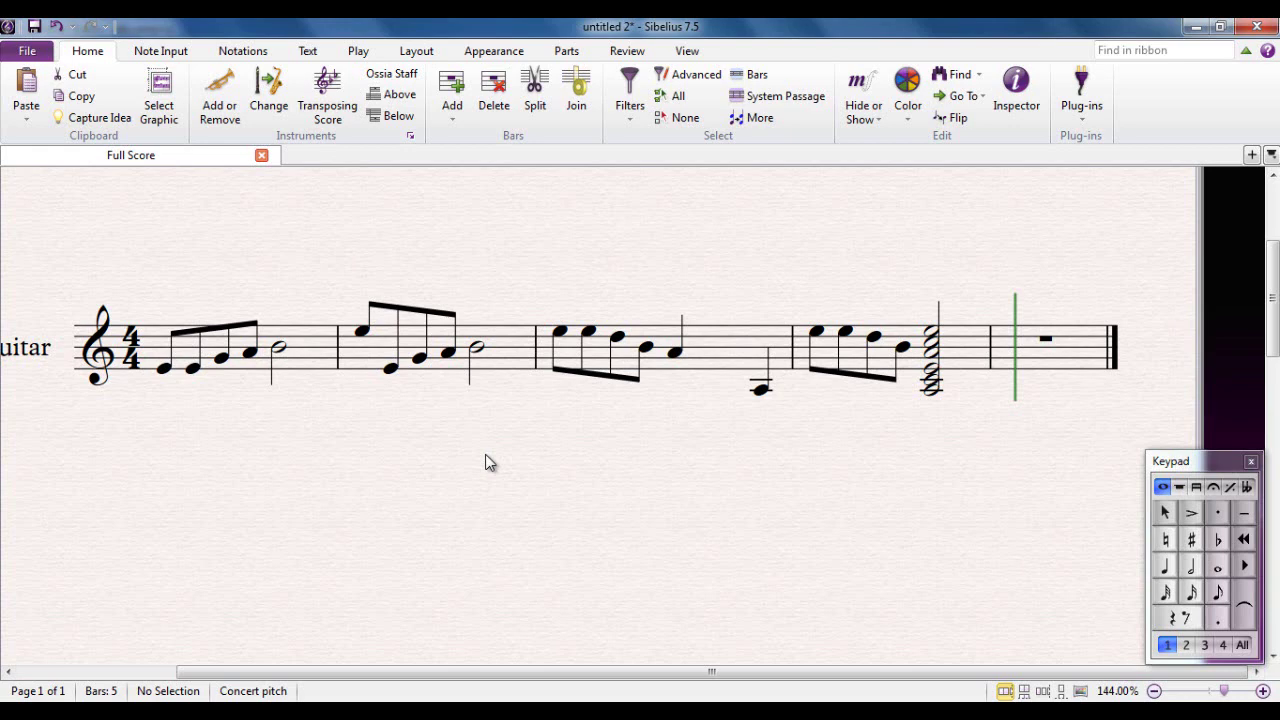
left_click_drag(485, 455, 539, 435)
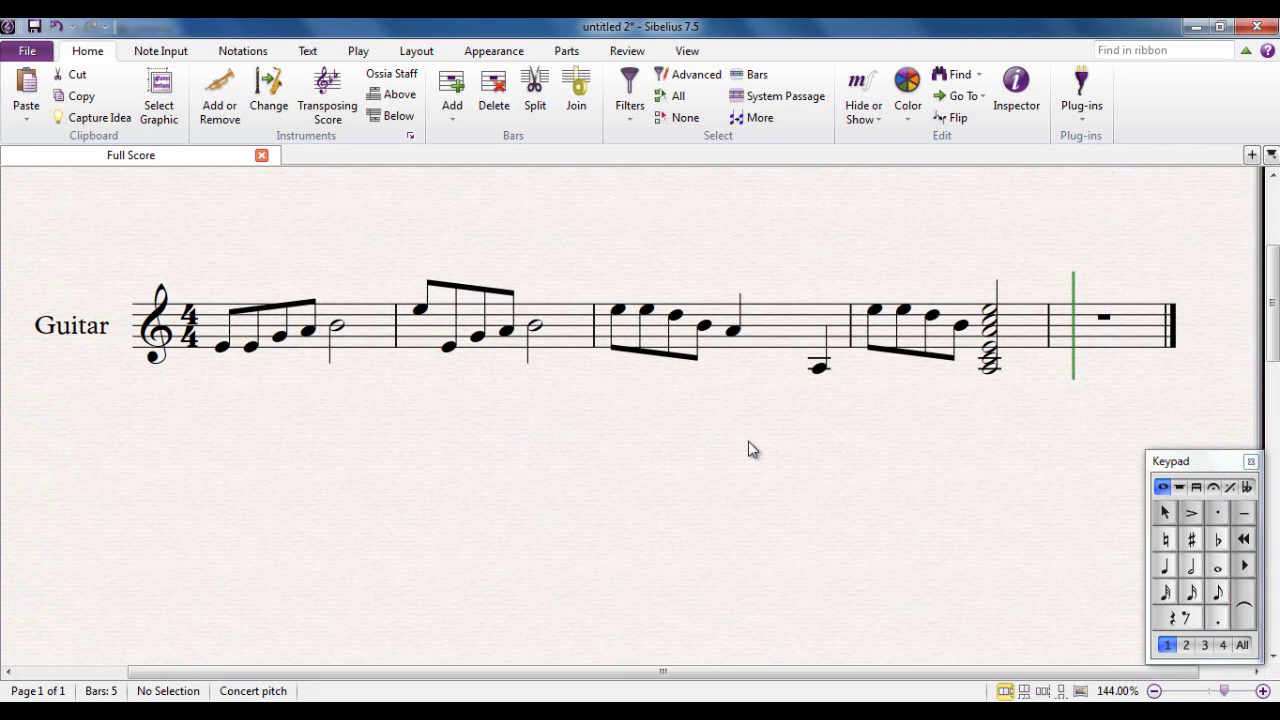
- Add an arpeggio to the bar-4 chord and play back from bar 4
left_click(990, 370)
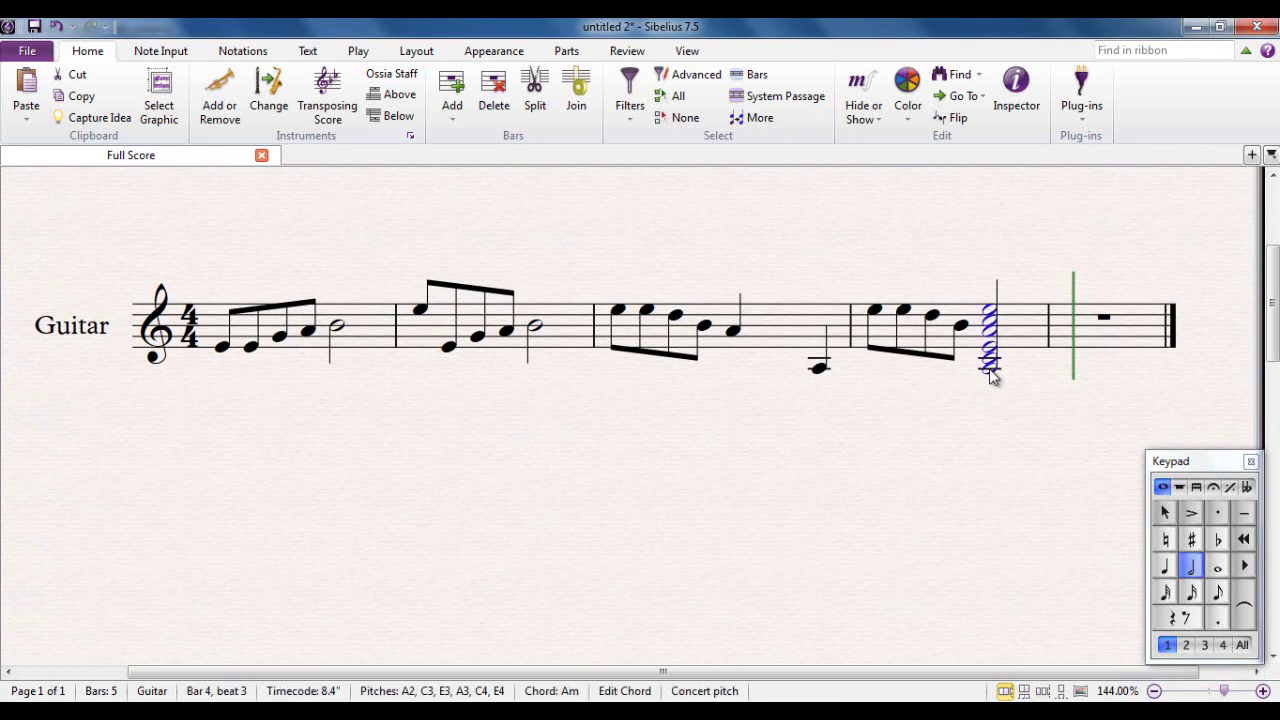
left_click(1232, 490)
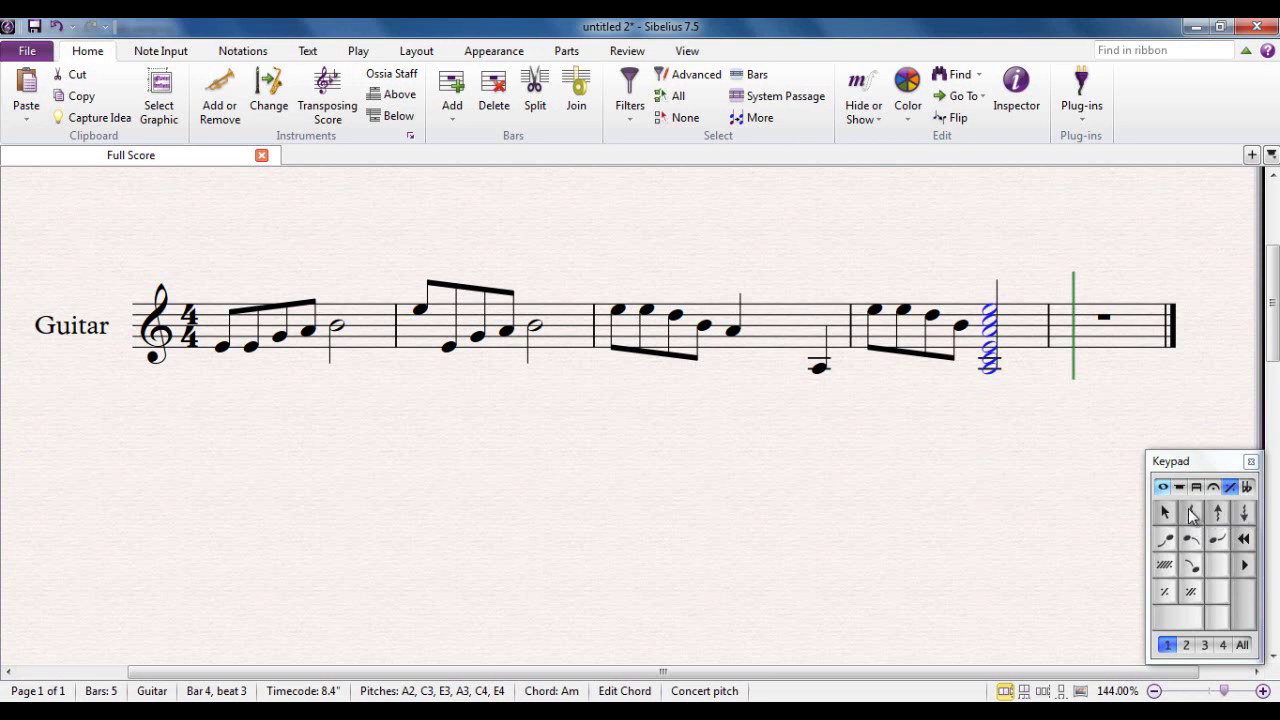
left_click(1193, 514)
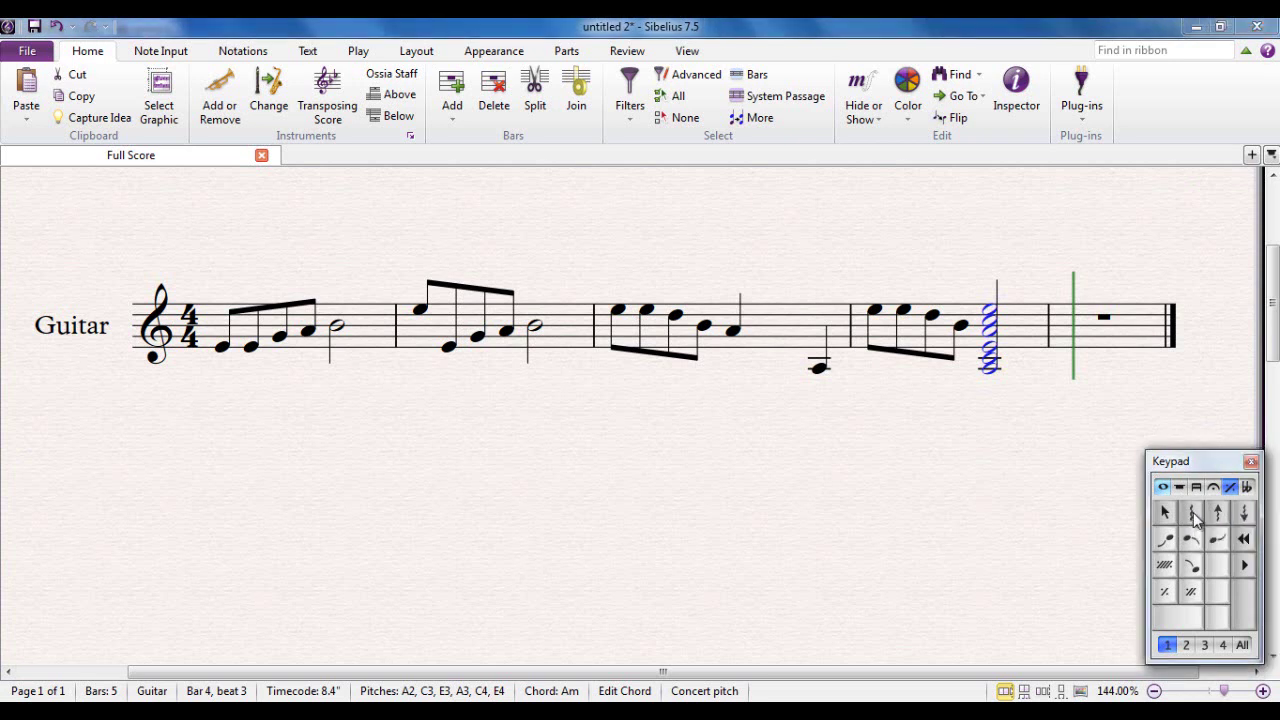
left_click(870, 312)
key("p")
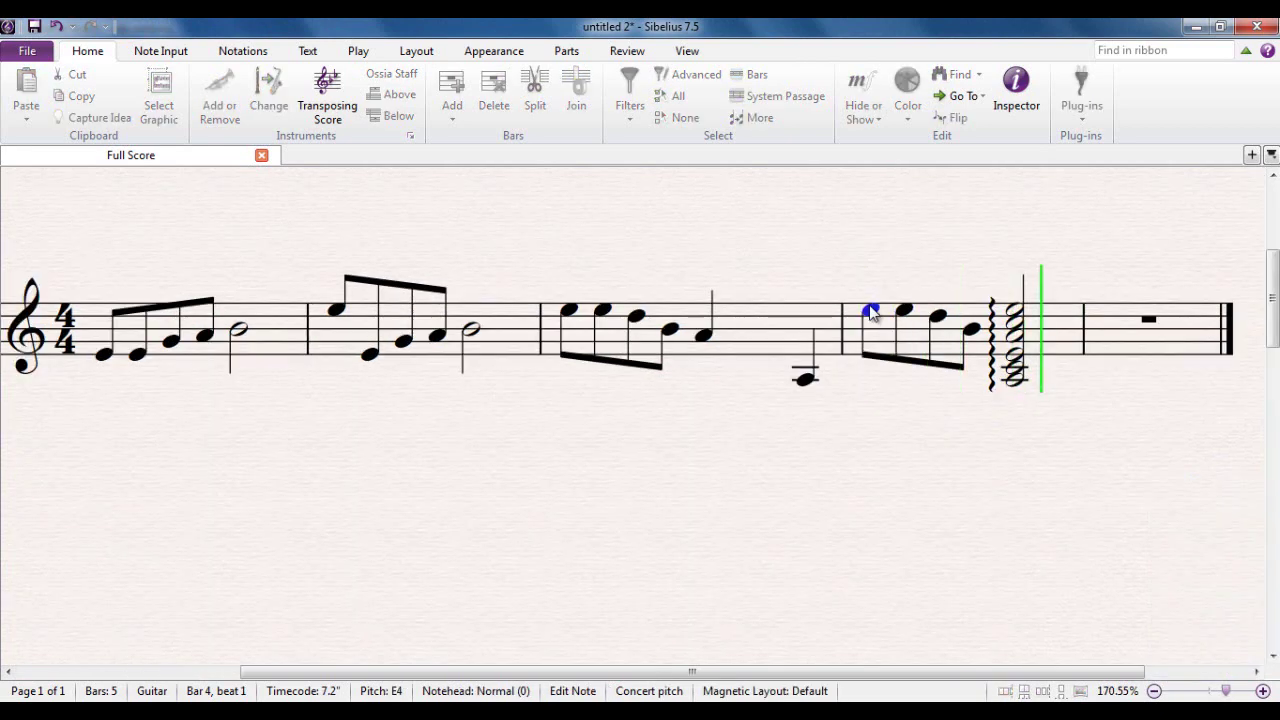
key("Escape")
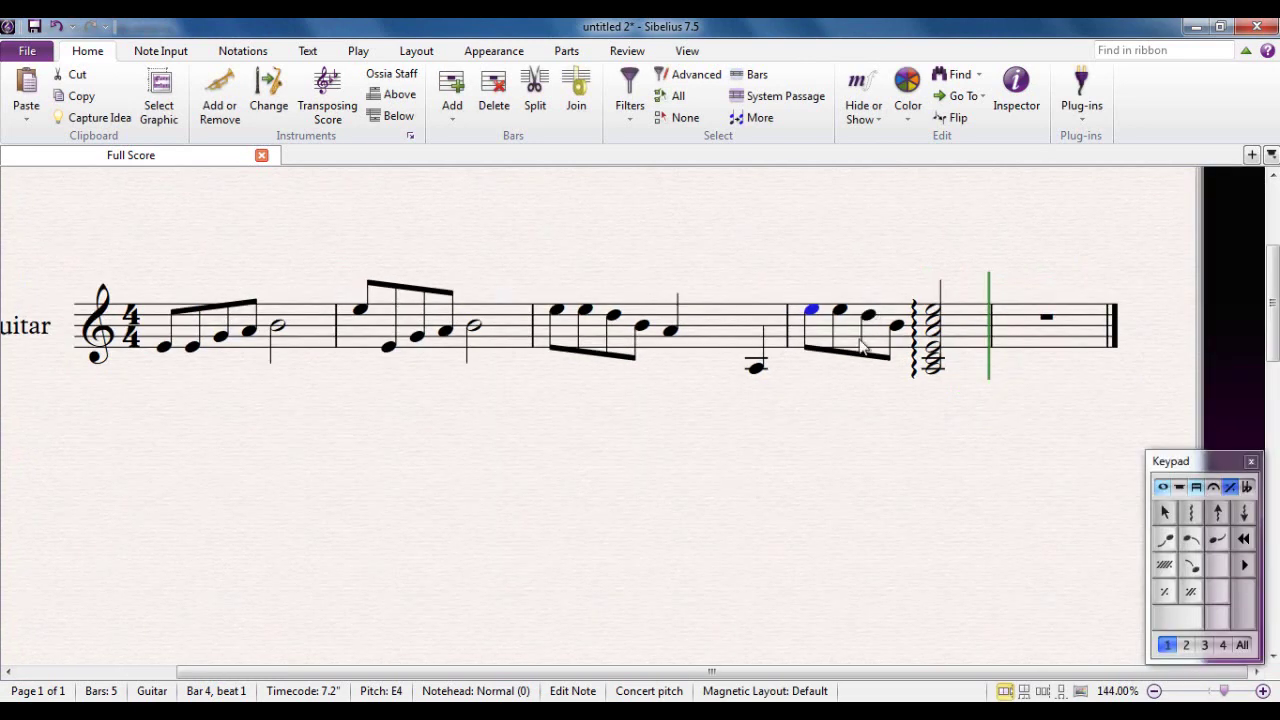
- Replace the bar-4 arpeggio with a downward arpeggio and play it back
left_click(935, 378)
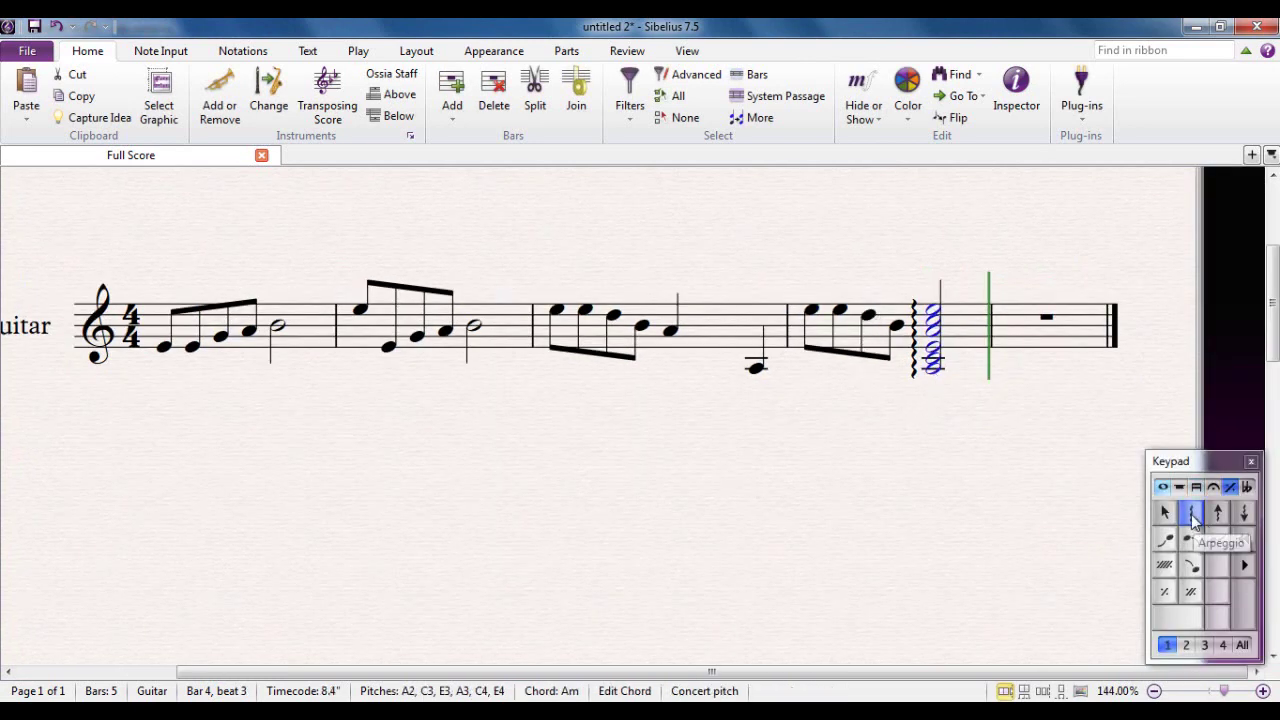
left_click(1192, 514)
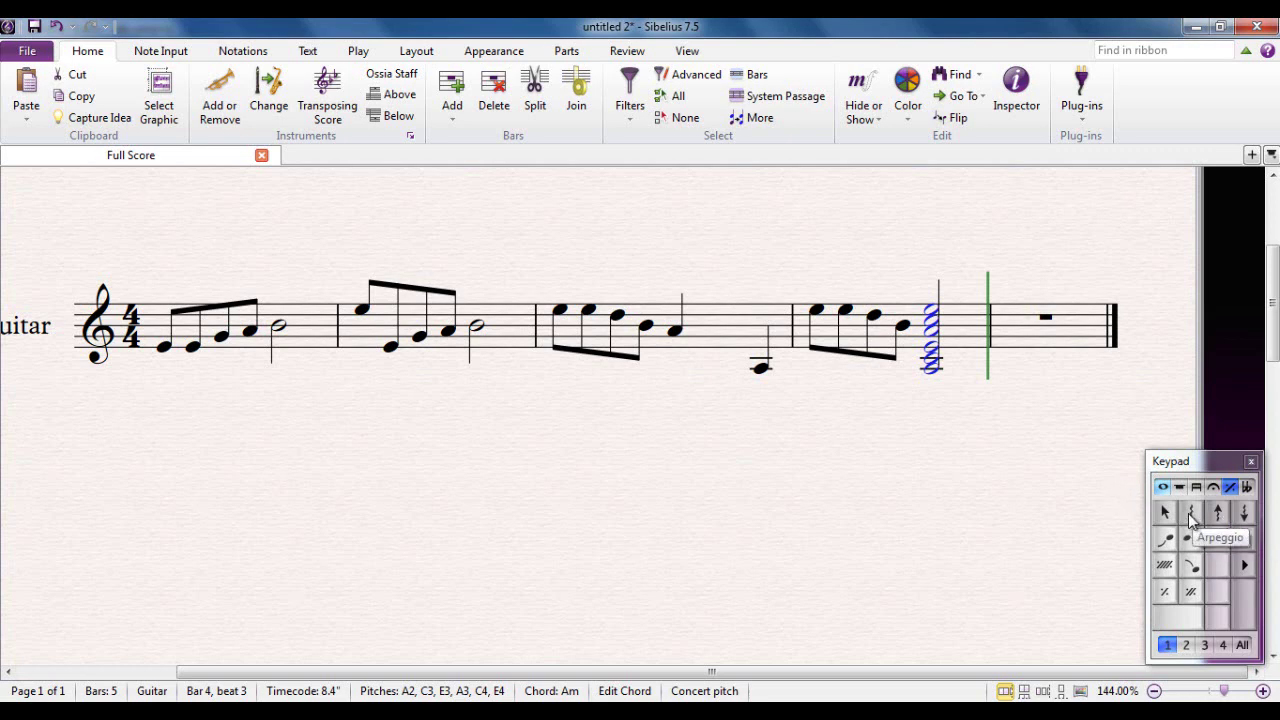
left_click(1246, 517)
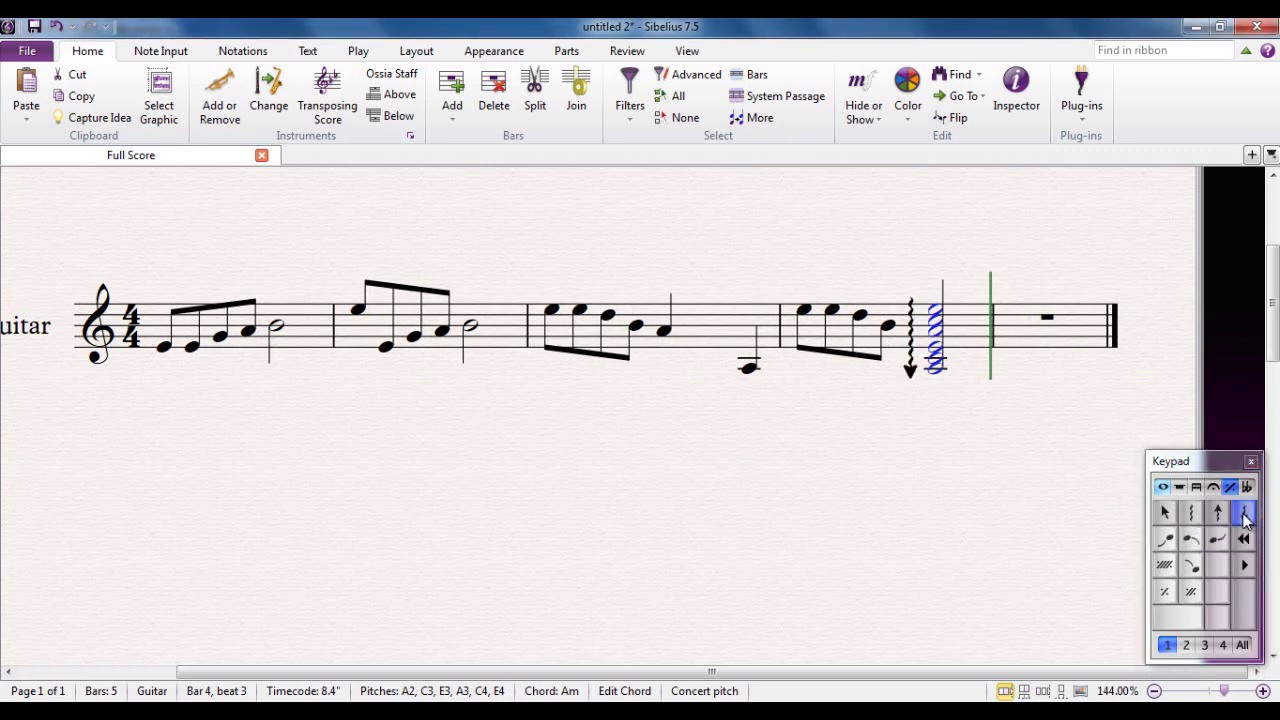
left_click(804, 312)
scroll(806, 314, "up", 1)
key("space")
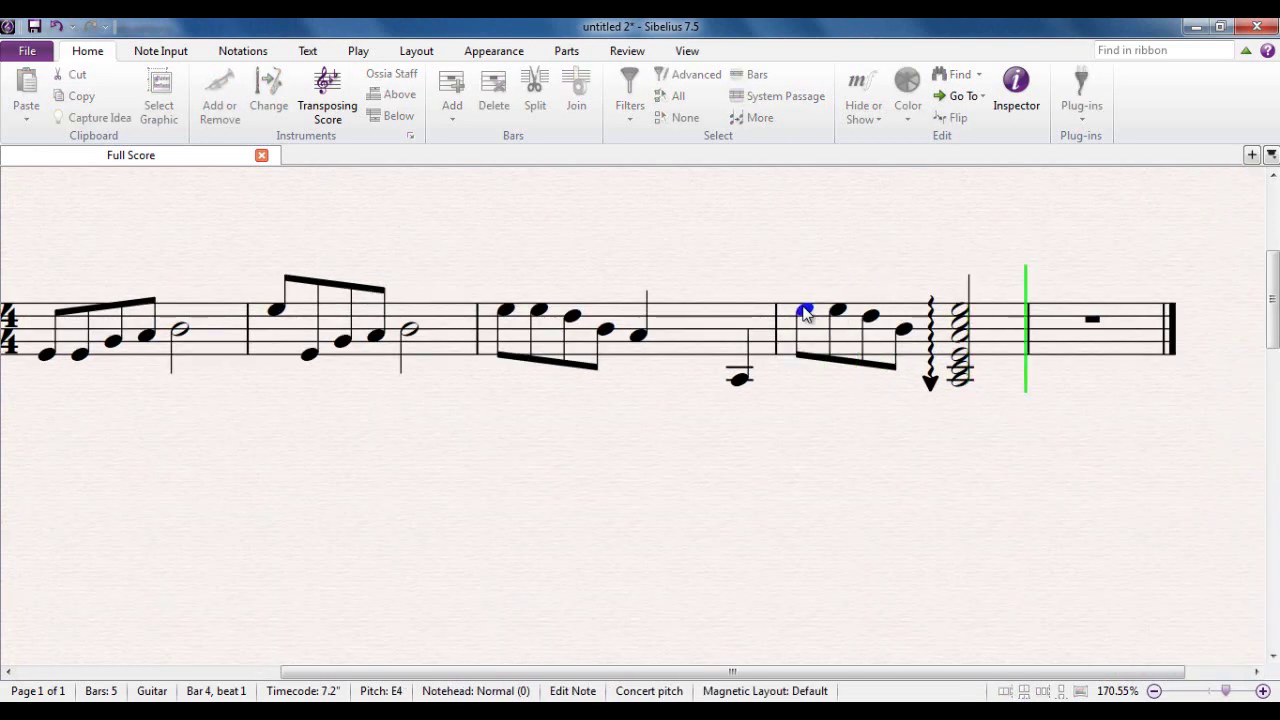
- Remove the downward arpeggio, leaving a plain A-minor chord at the end of bar 4
scroll(806, 314, "down", 1)
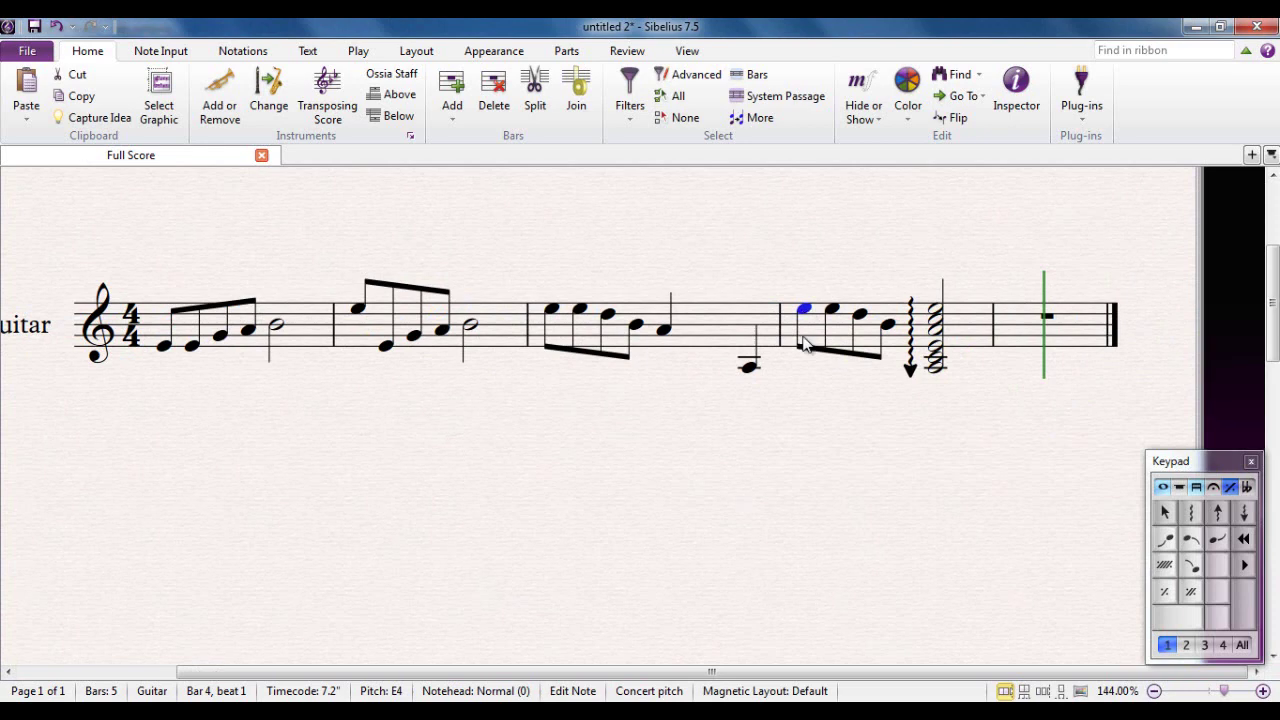
left_click(937, 366)
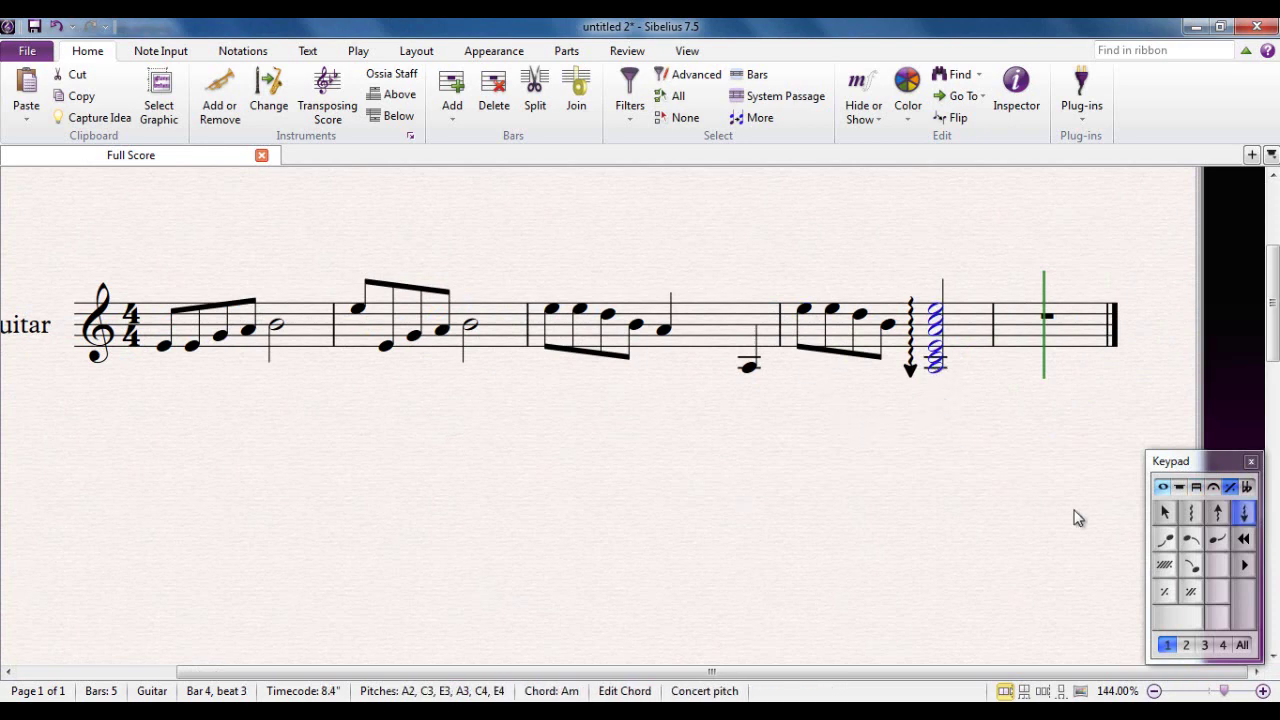
left_click(1245, 513)
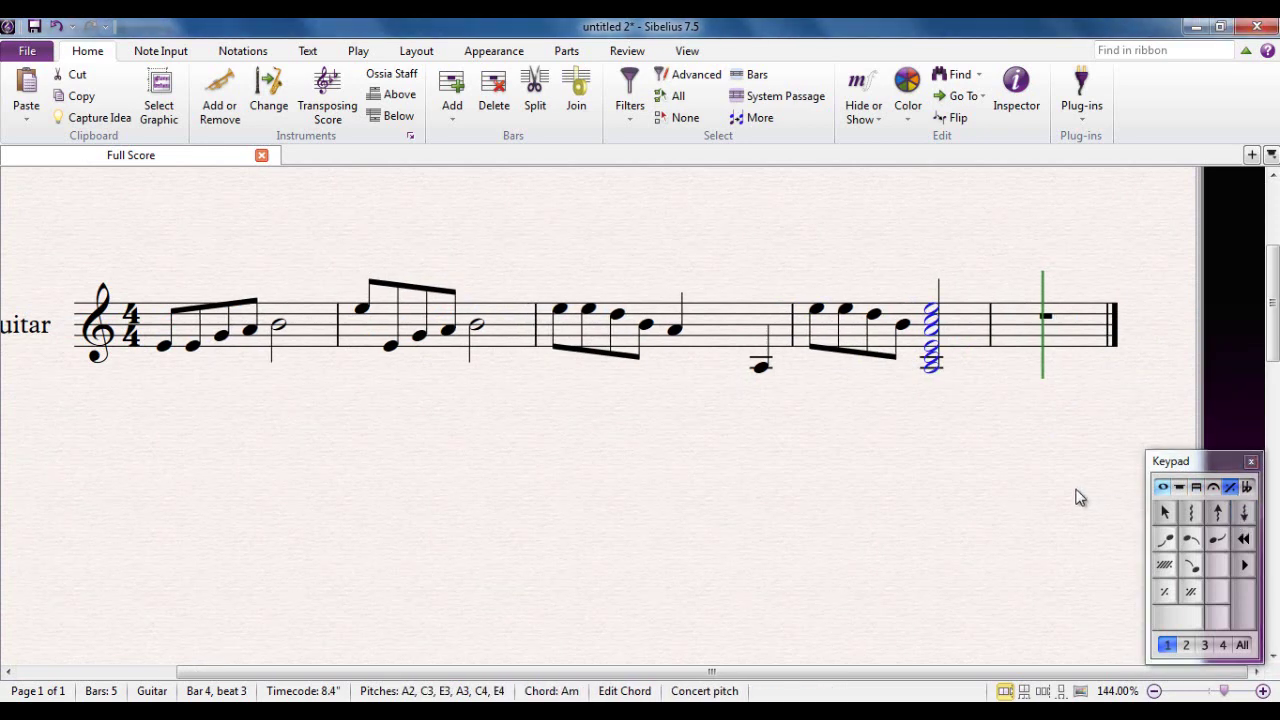
left_click(986, 481)
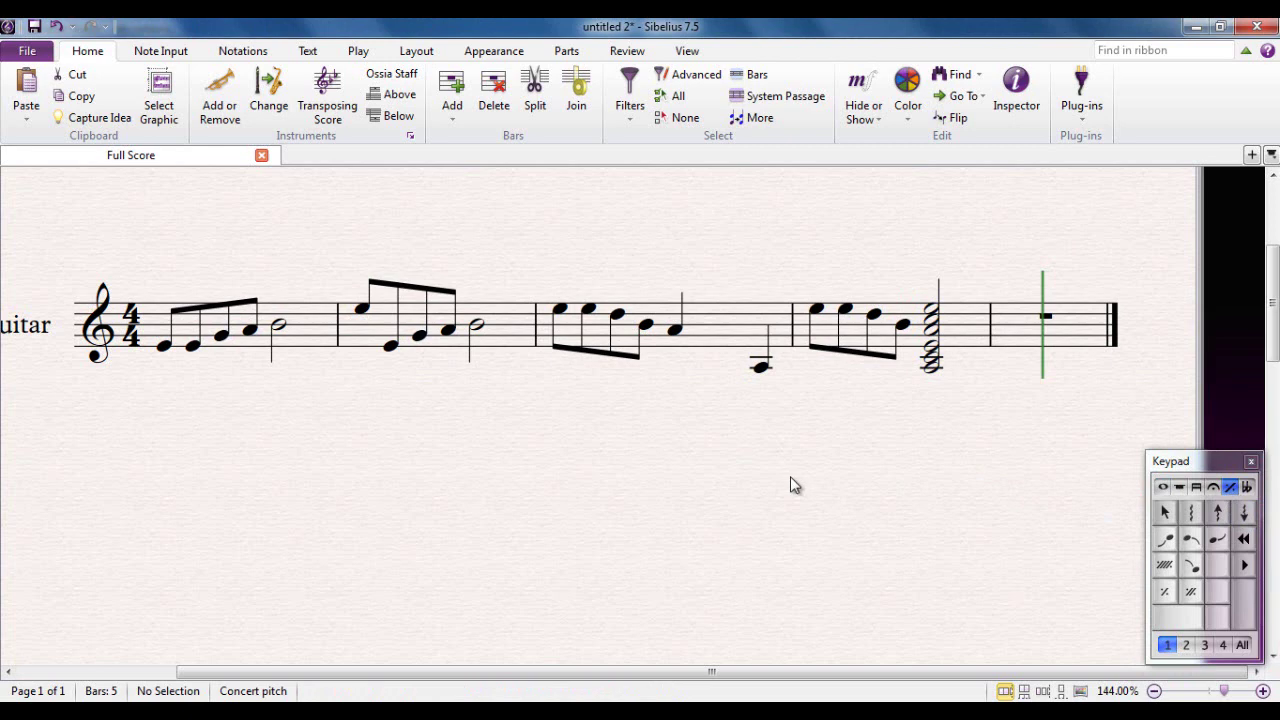
- Browse the Notations tab's full Lines gallery down to the Guitar line styles
left_click_drag(791, 478, 855, 460)
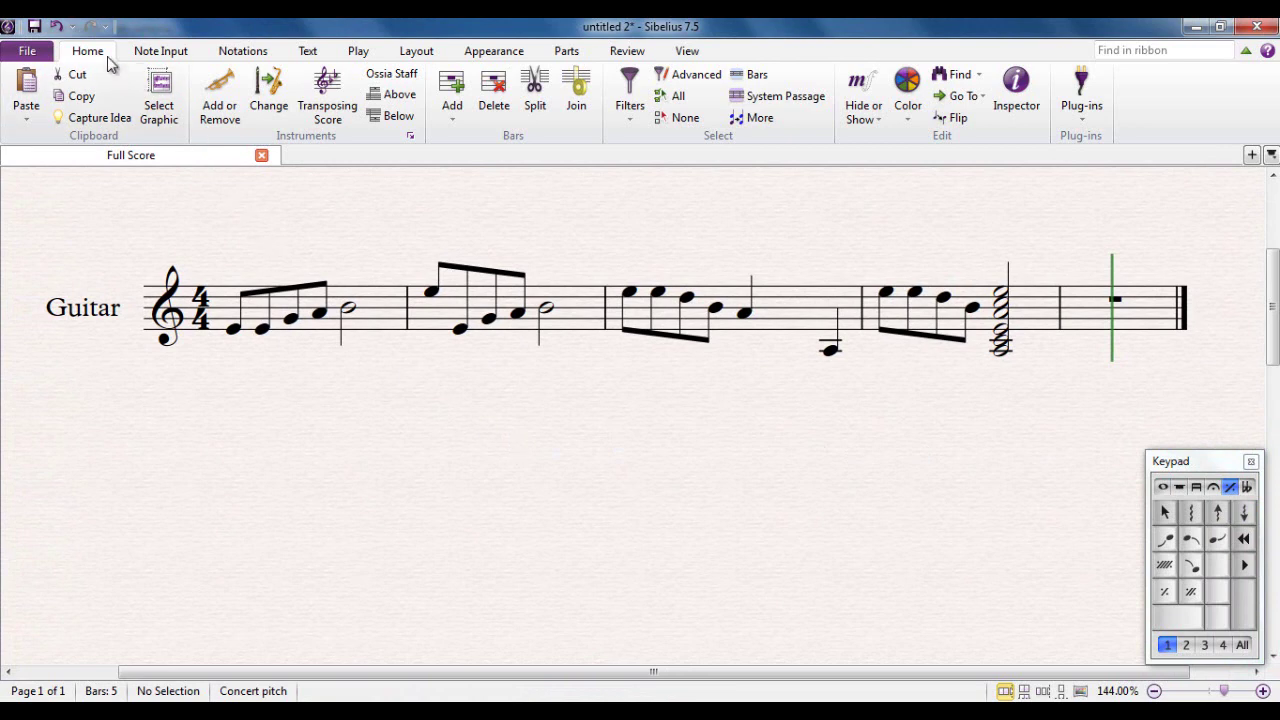
left_click(243, 52)
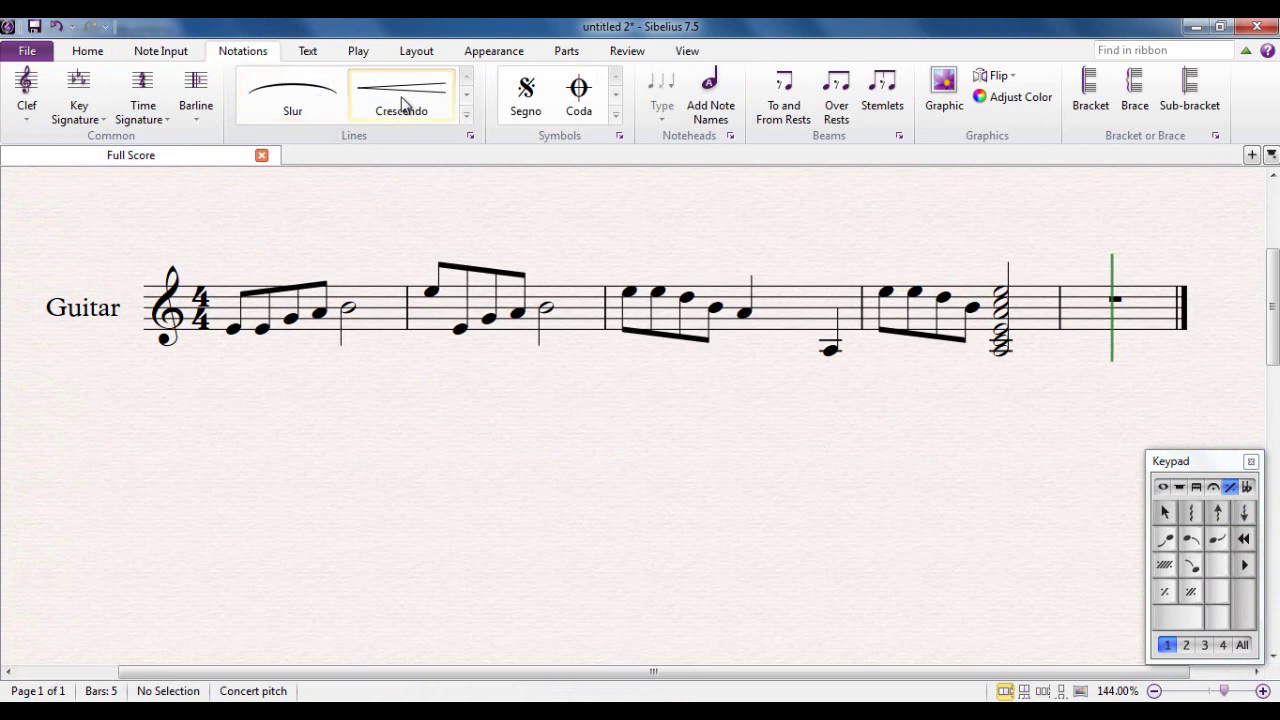
left_click(467, 118)
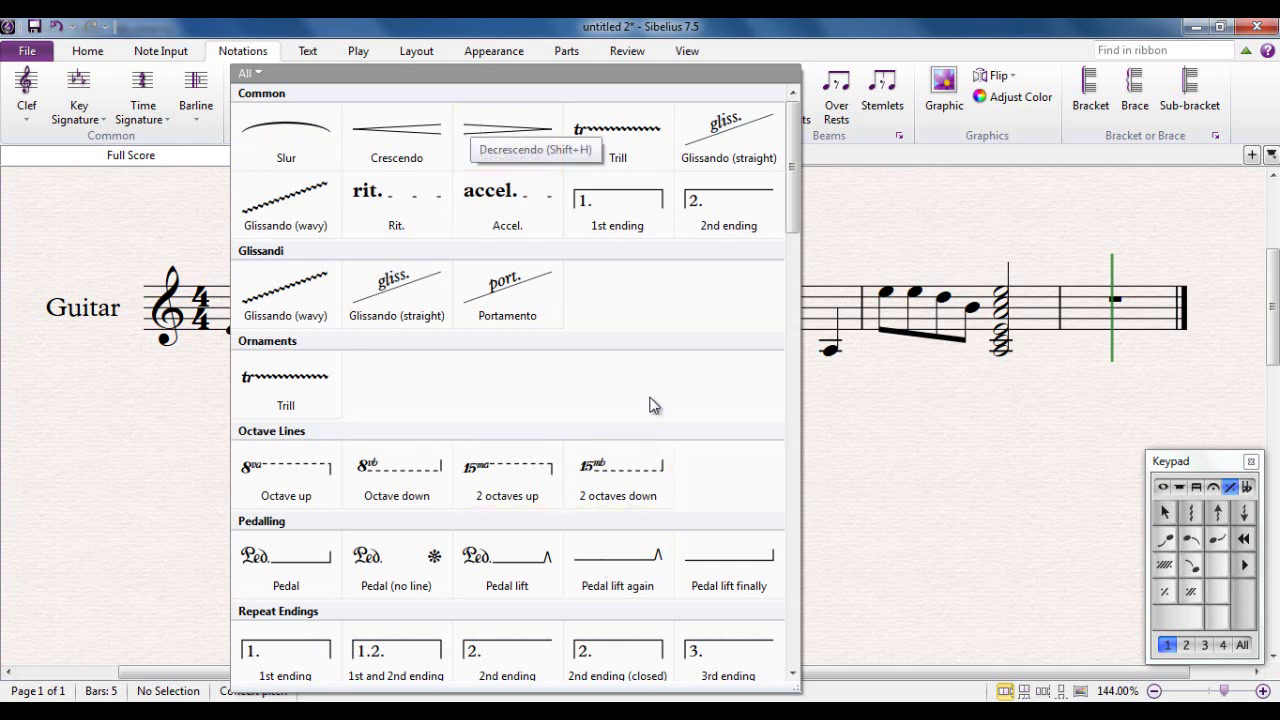
mouse_move(793, 200)
left_mouse_down()
mouse_move(797, 278)
mouse_move(797, 193)
left_mouse_up()
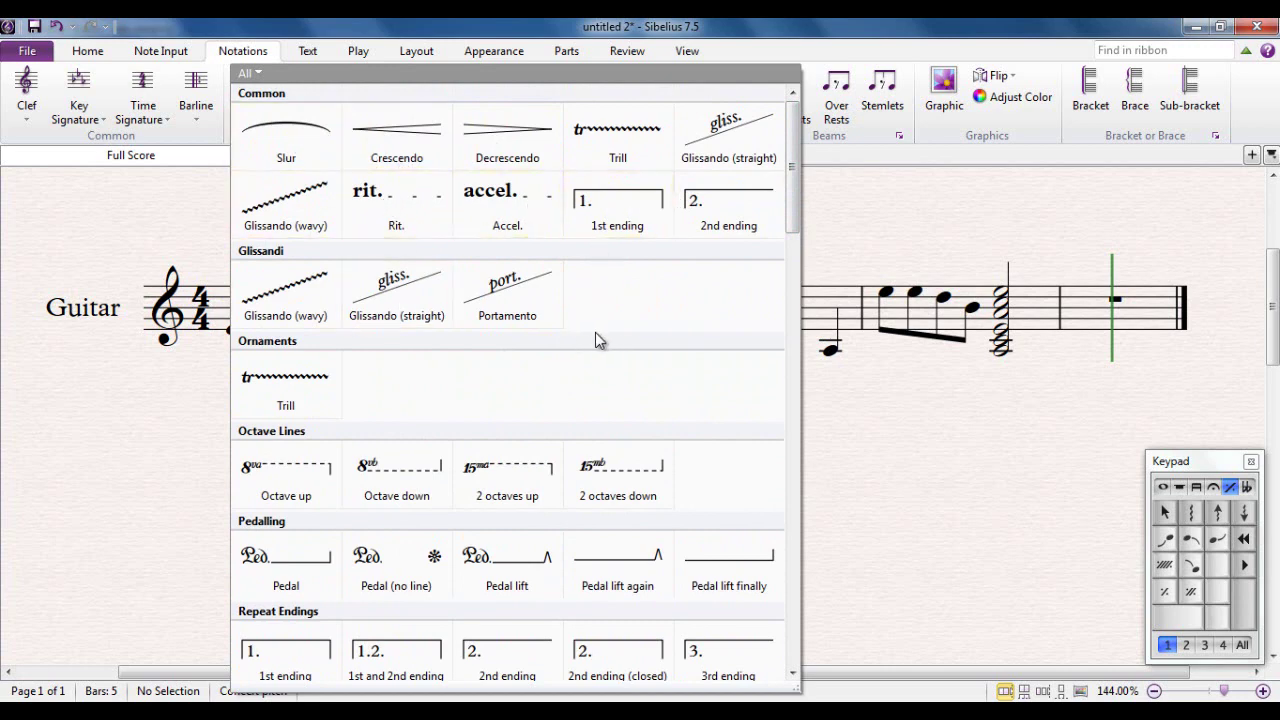
scroll(595, 333, "down", 10)
scroll(597, 340, "down", 5)
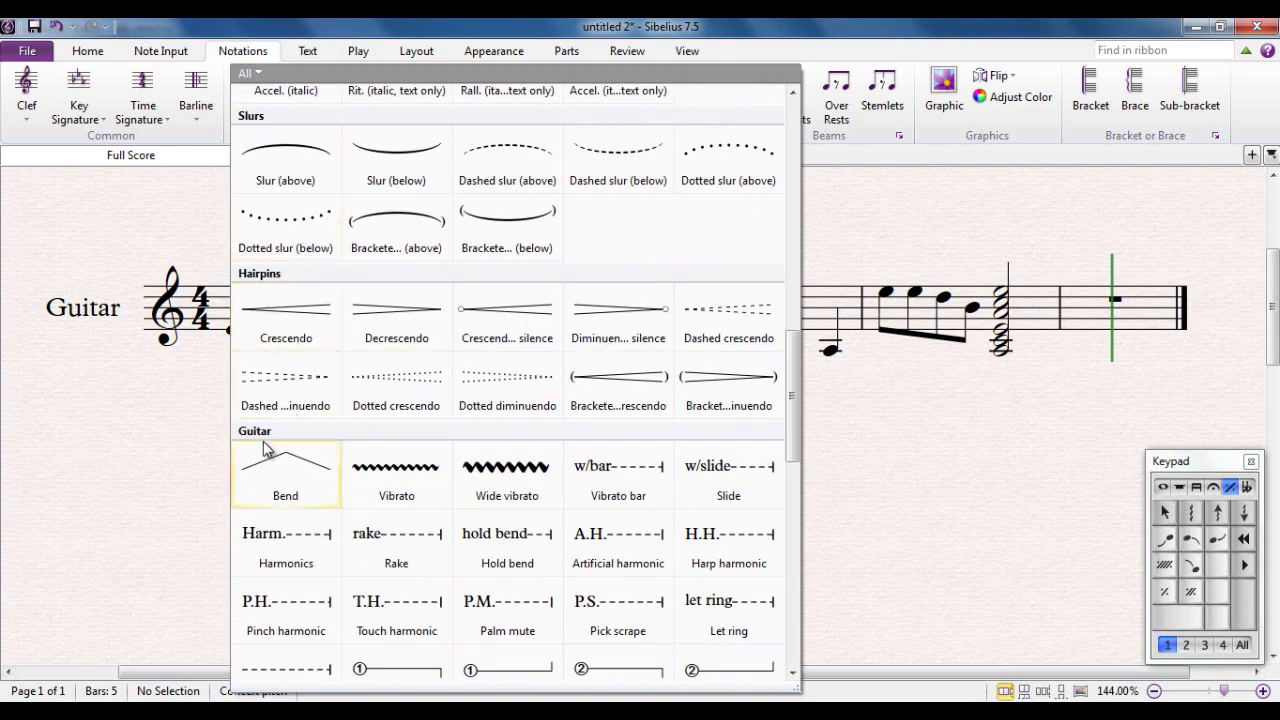
scroll(333, 424, "down", 5)
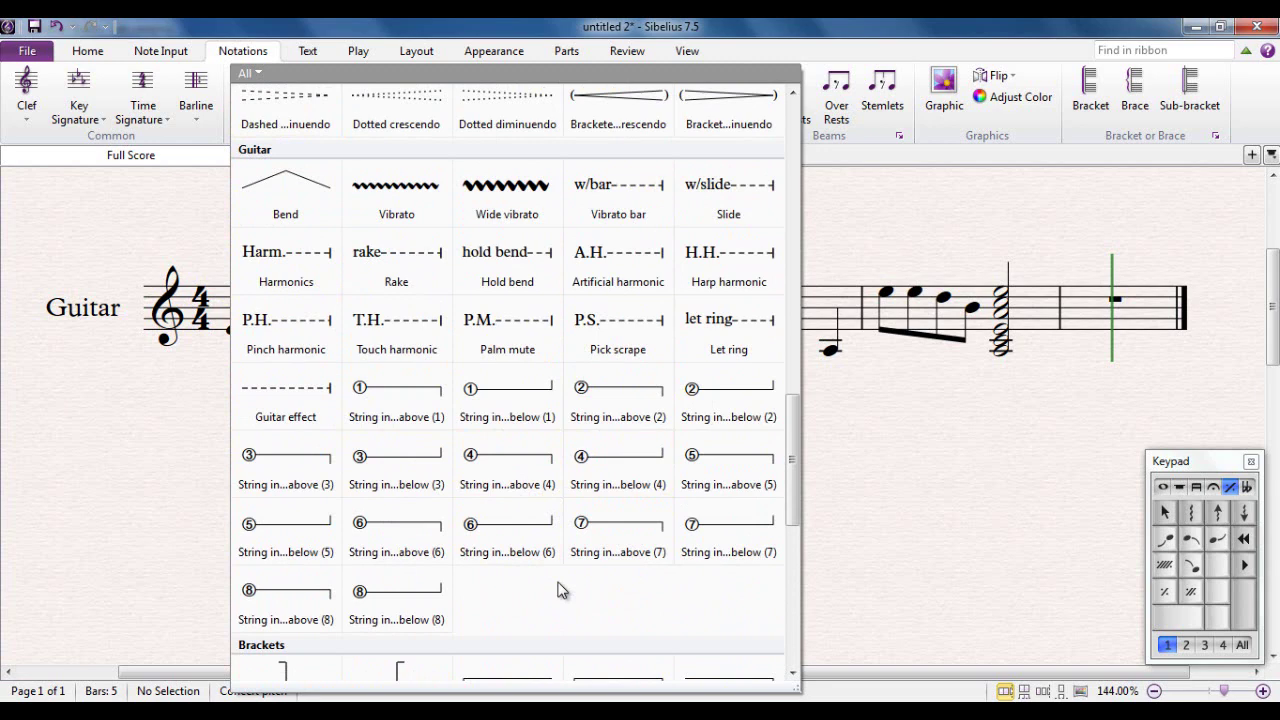
left_click(912, 516)
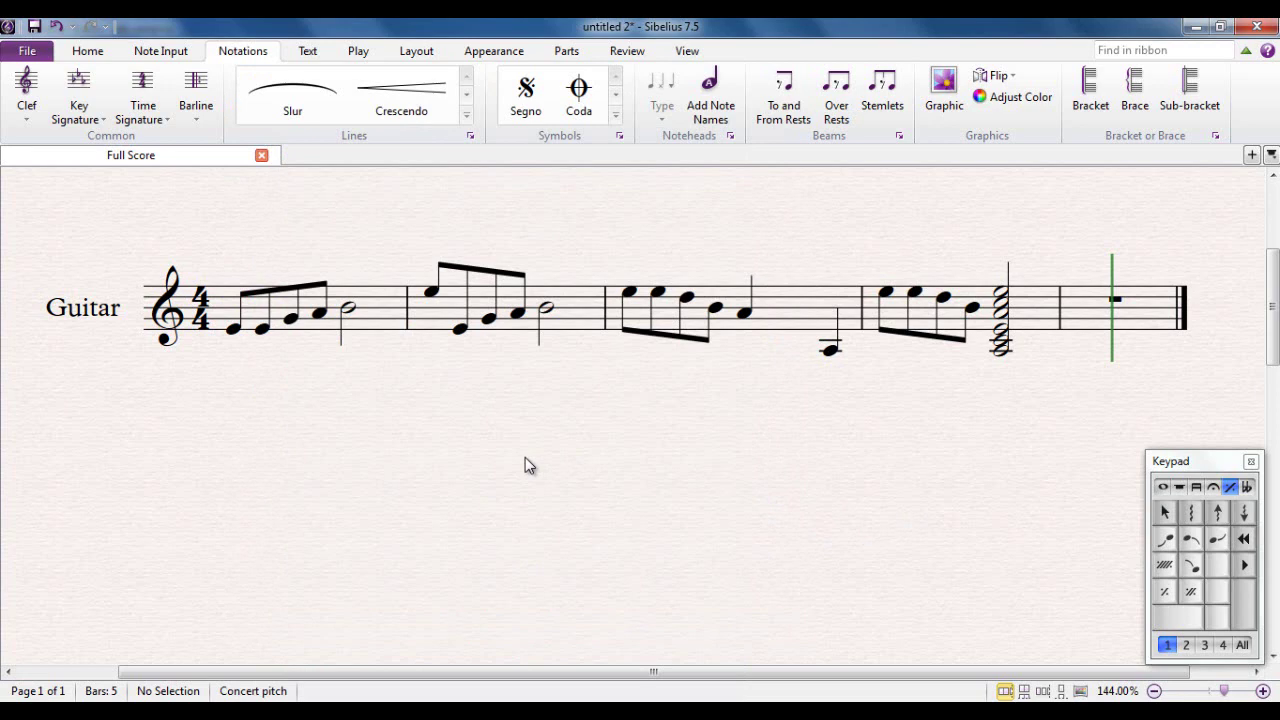
left_click(350, 311)
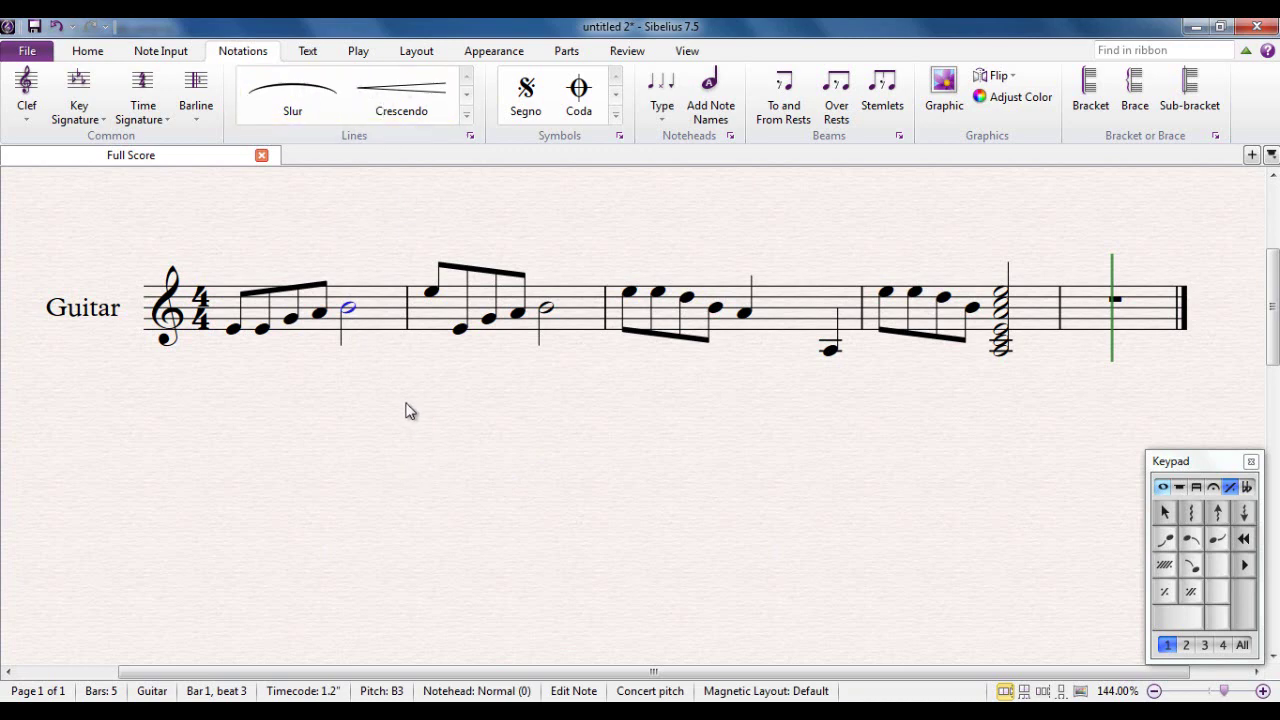
key("l")
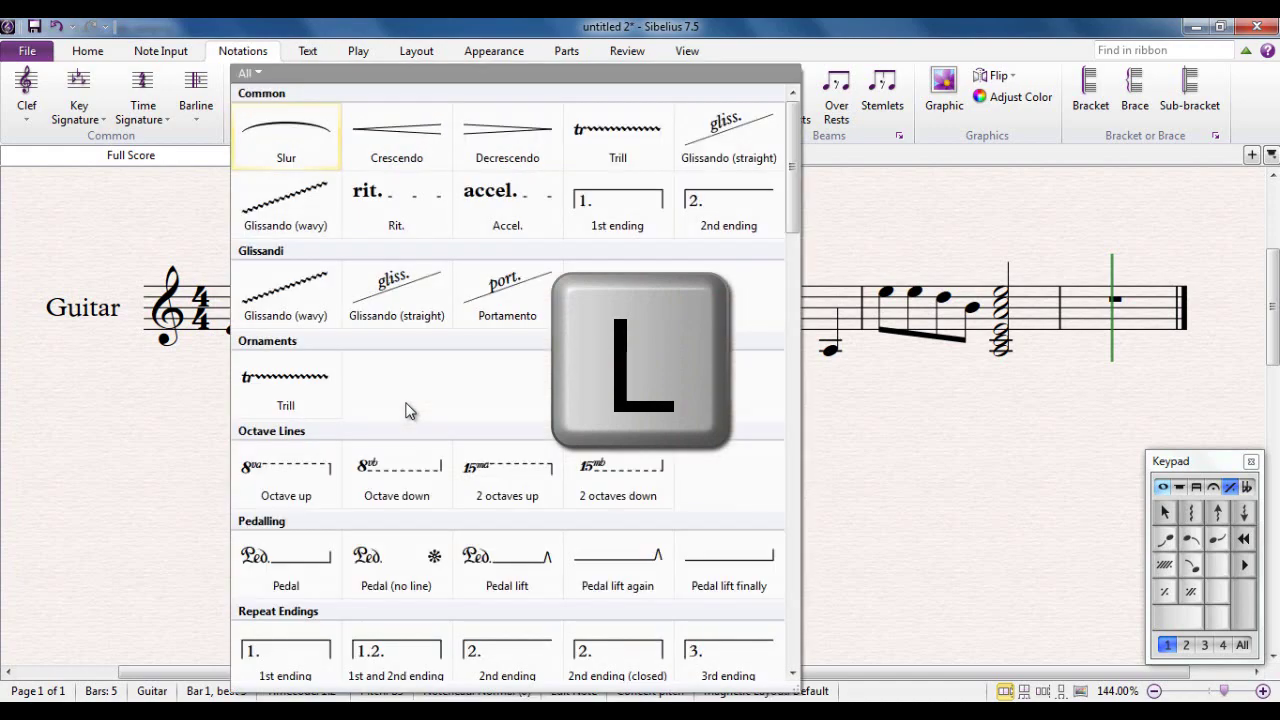
scroll(450, 372, "down", 5)
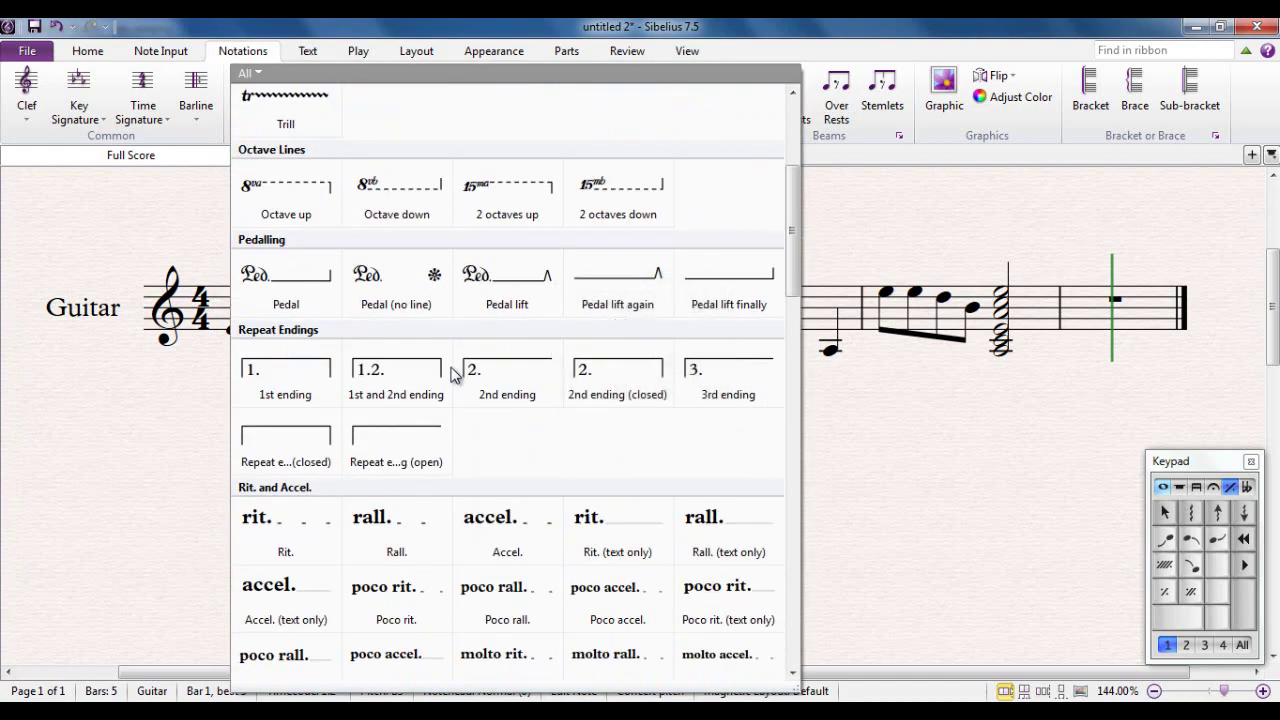
scroll(450, 372, "down", 10)
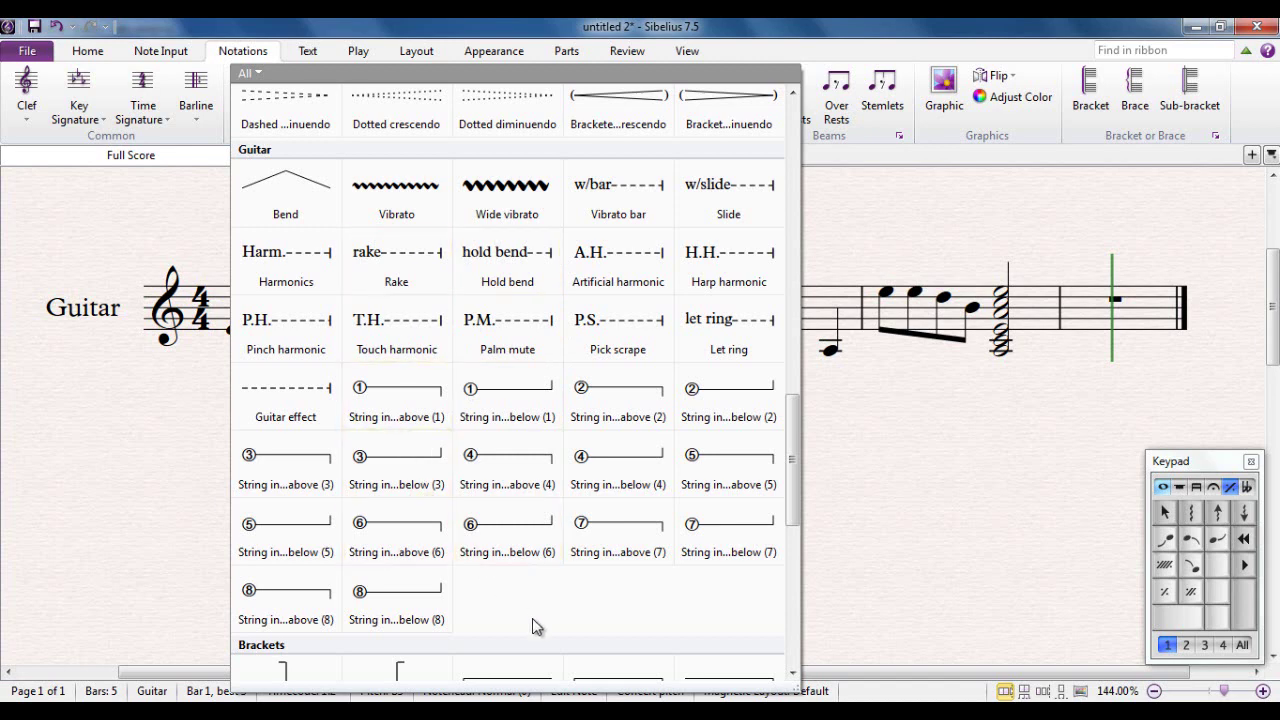
left_click(505, 193)
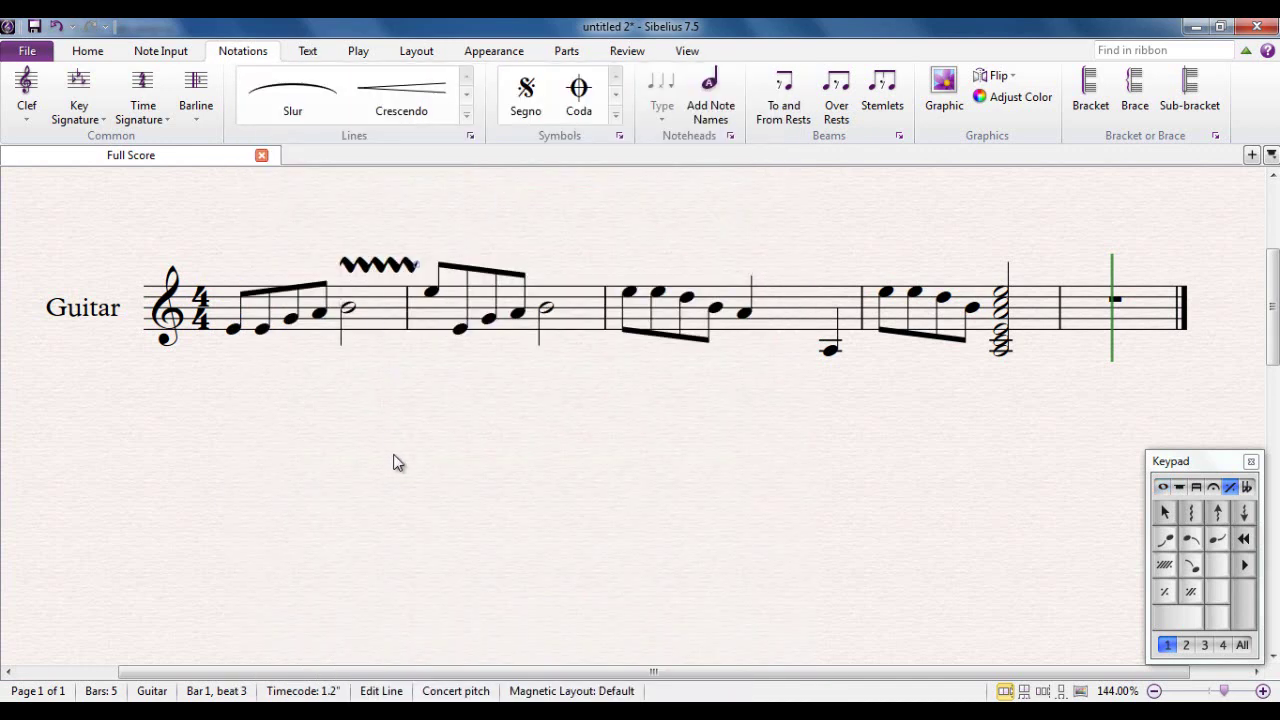
left_click(234, 330)
key("p")
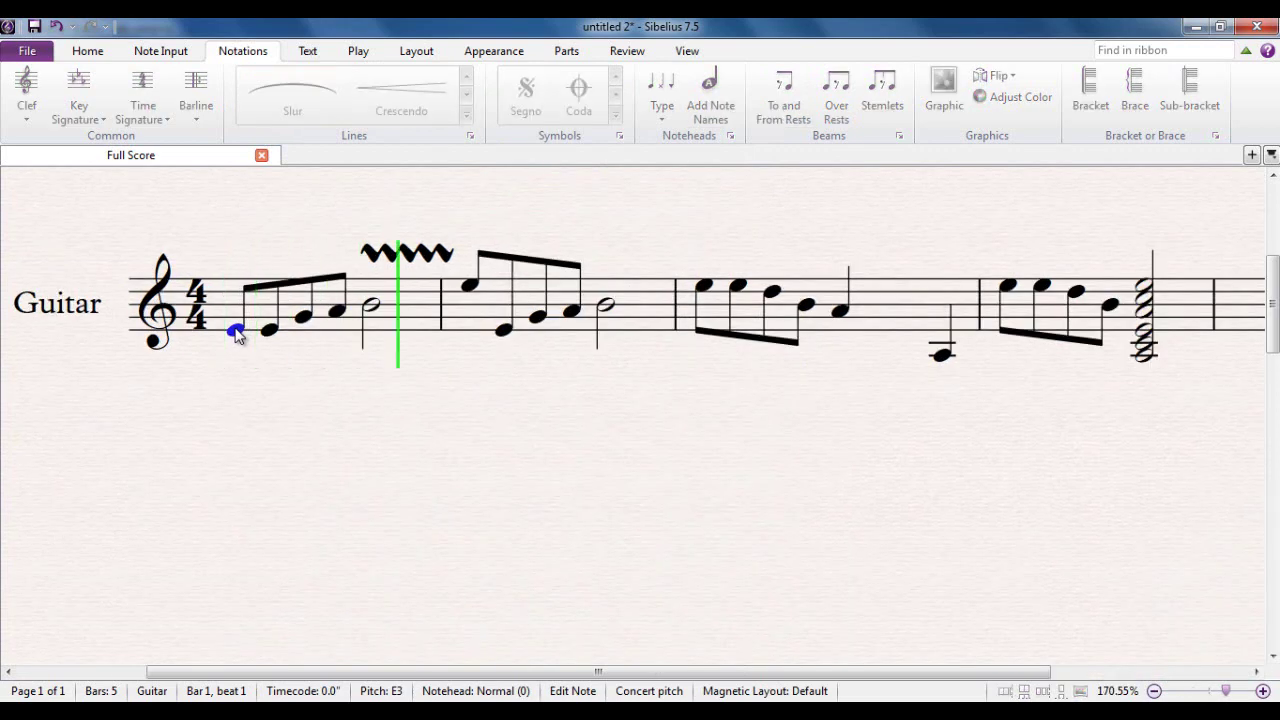
key("Escape")
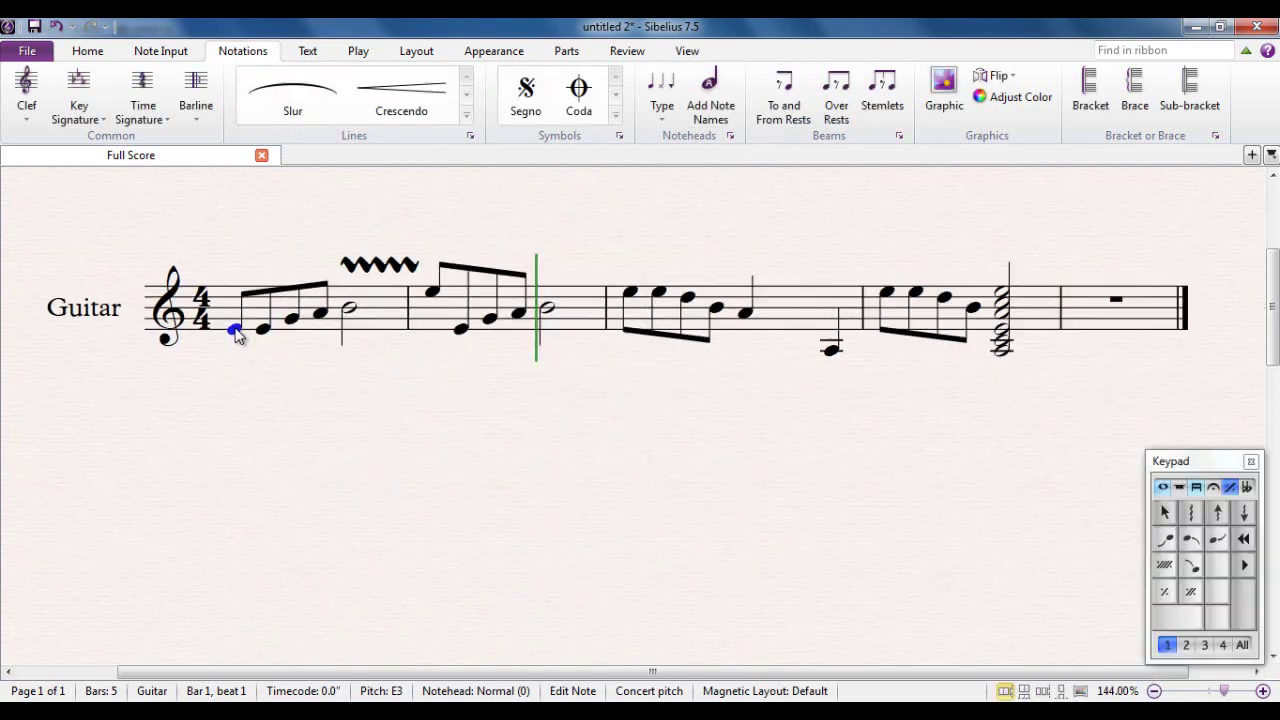
left_click(399, 271)
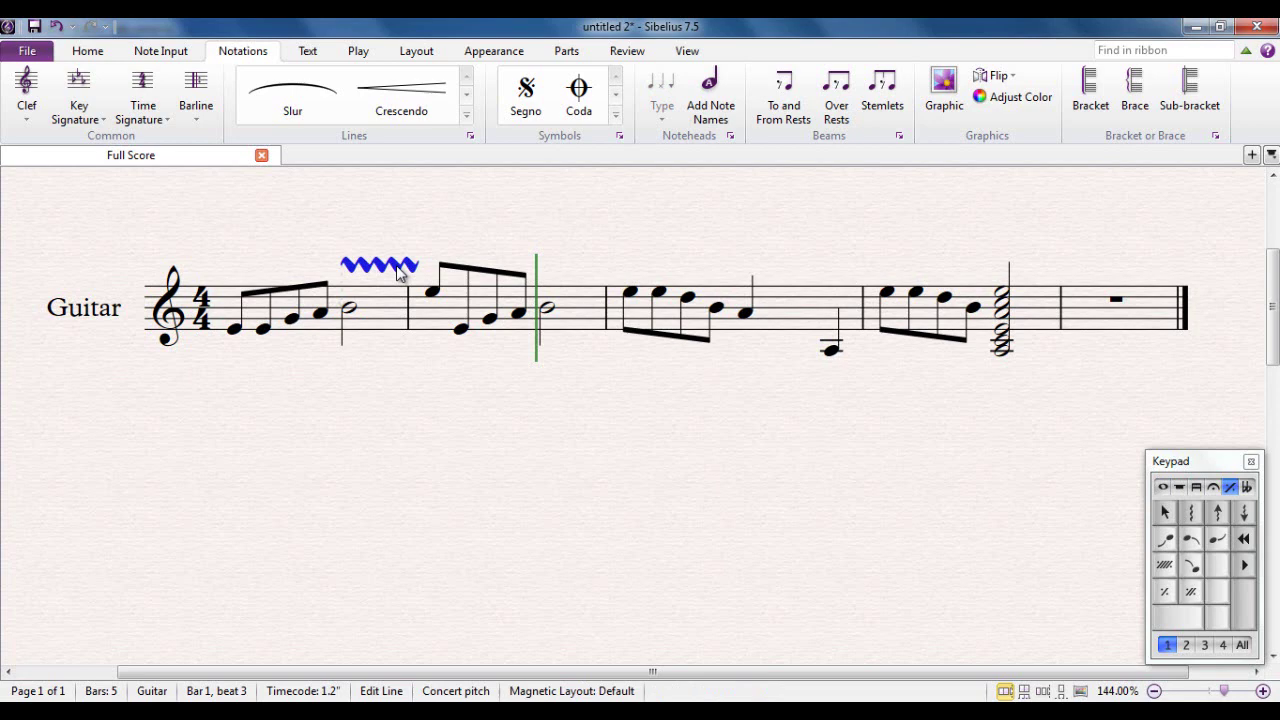
key("Delete")
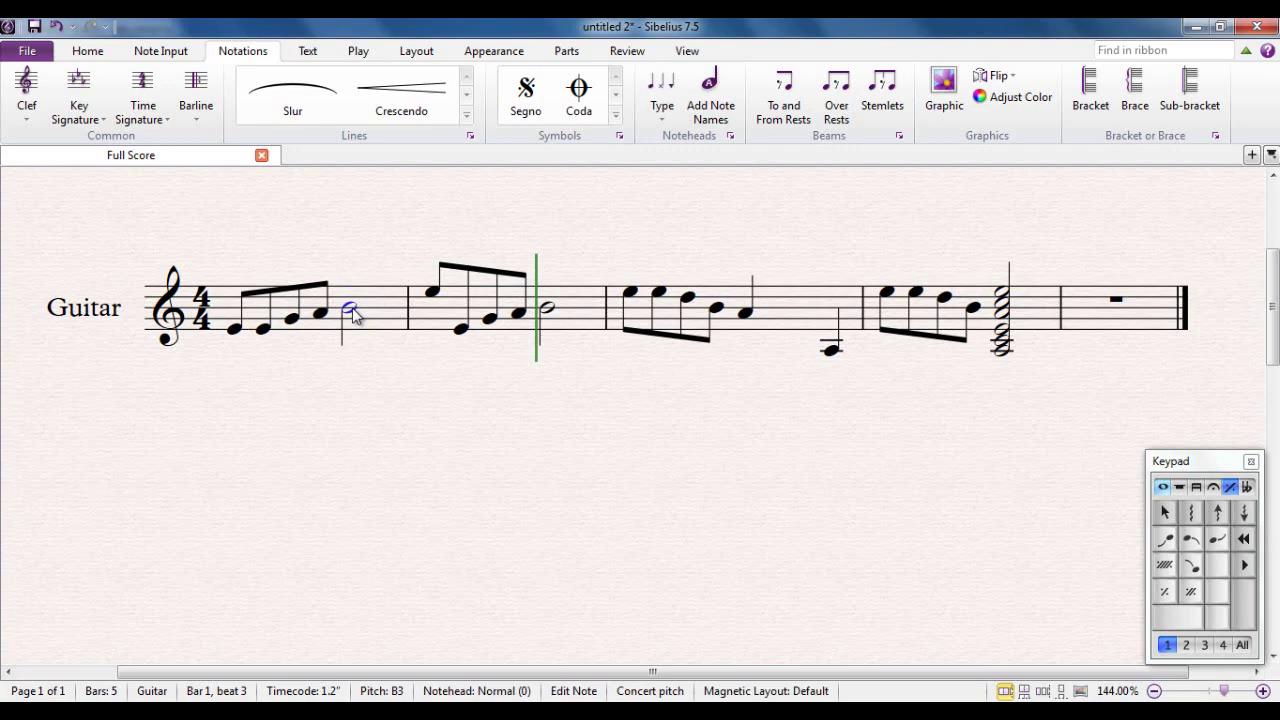
- Add a Bend line from bar 1's half note into bar 2 and play the phrase
key("l")
scroll(510, 280, "down", 10)
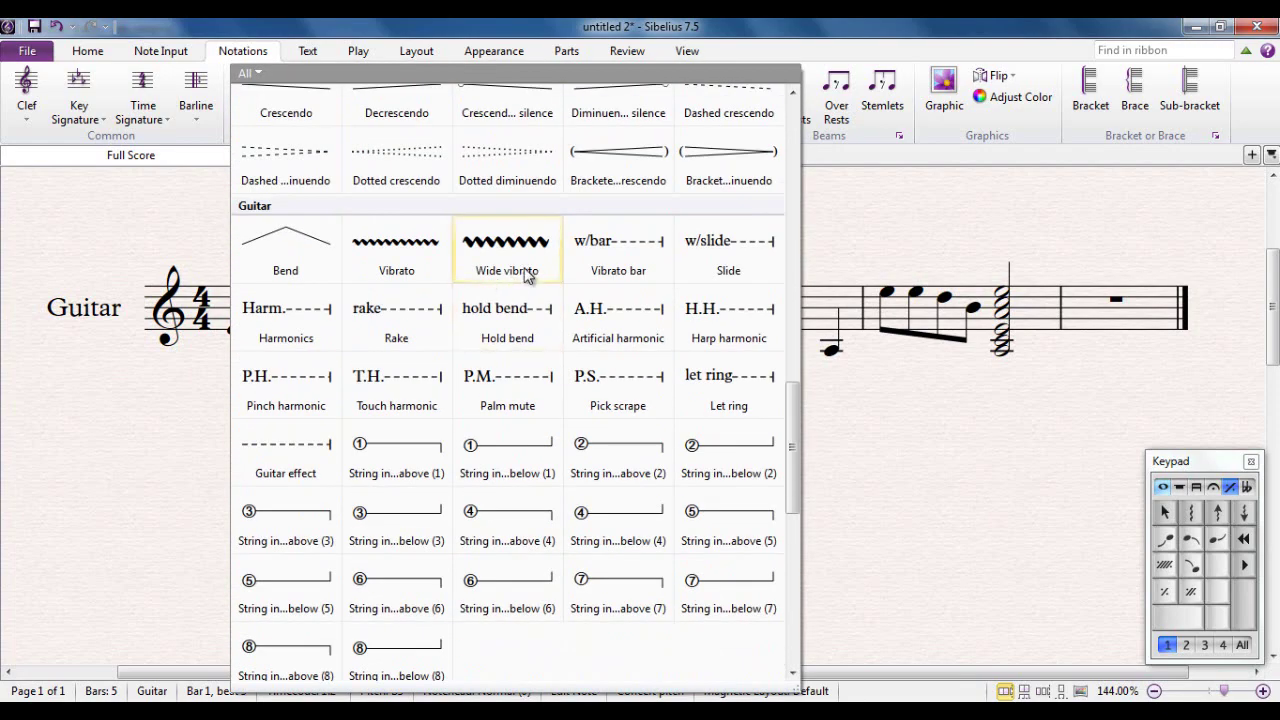
left_click(290, 242)
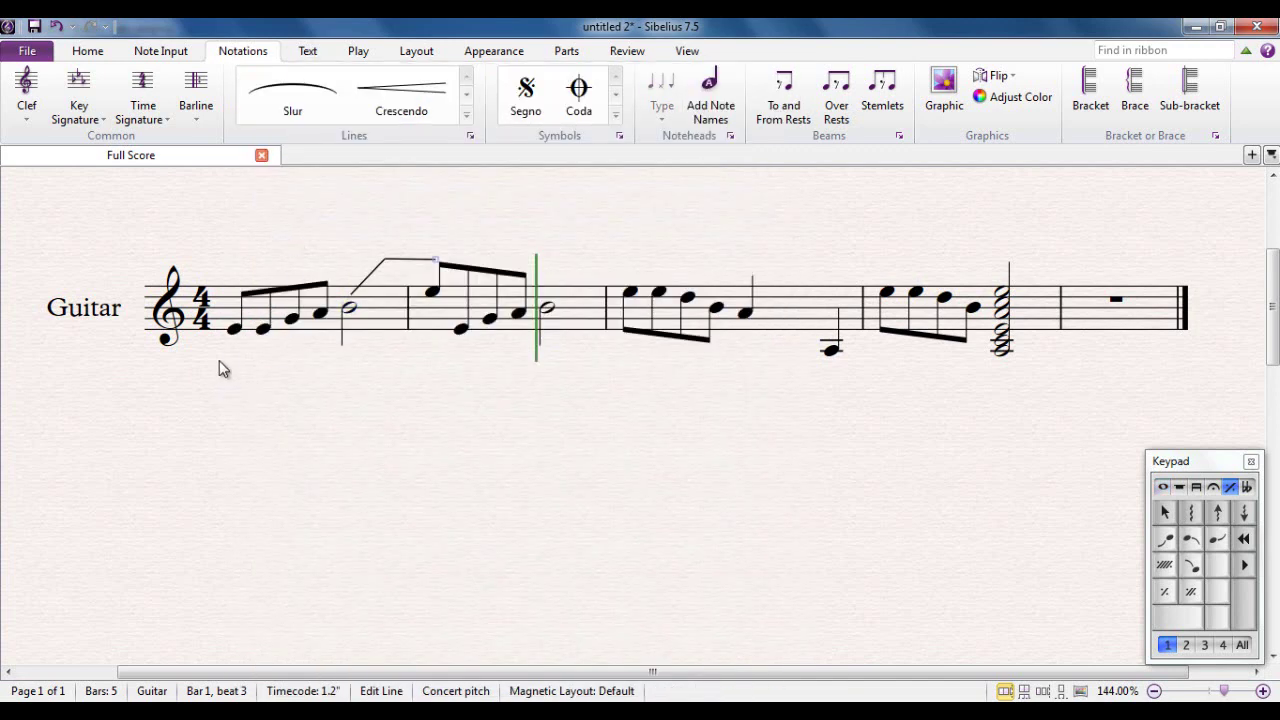
left_click(235, 330)
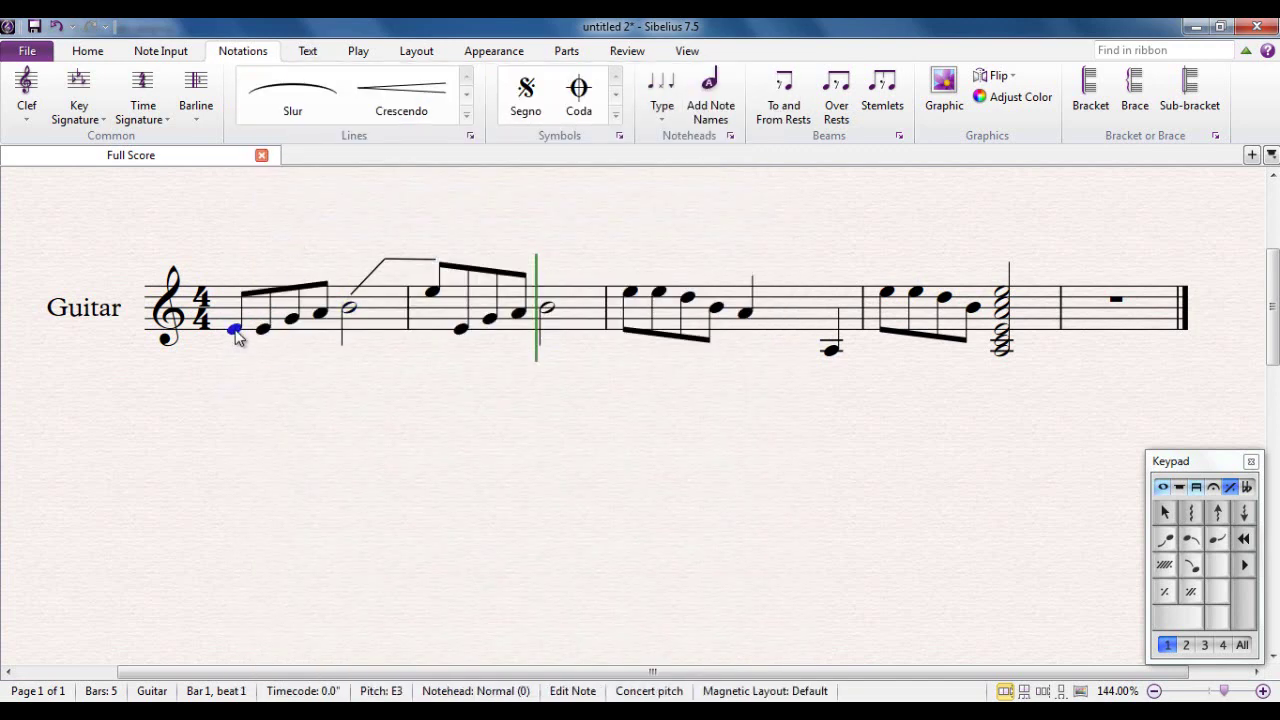
key("p")
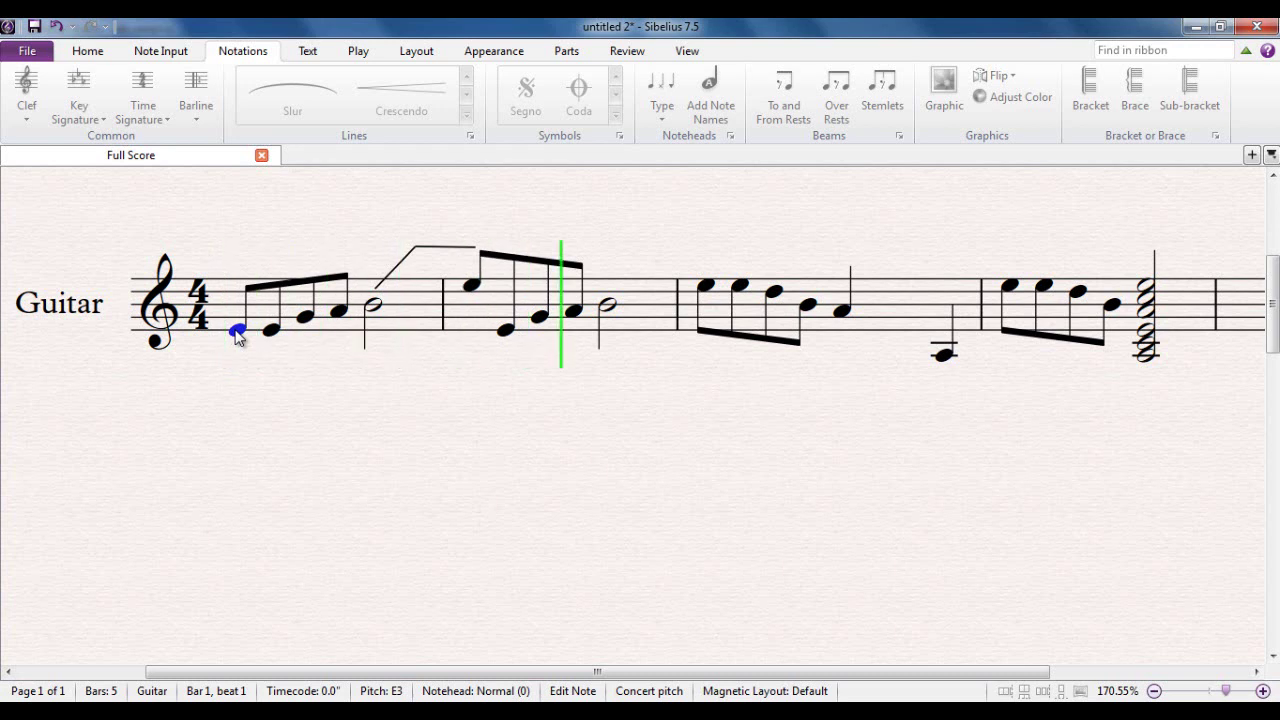
key("Escape")
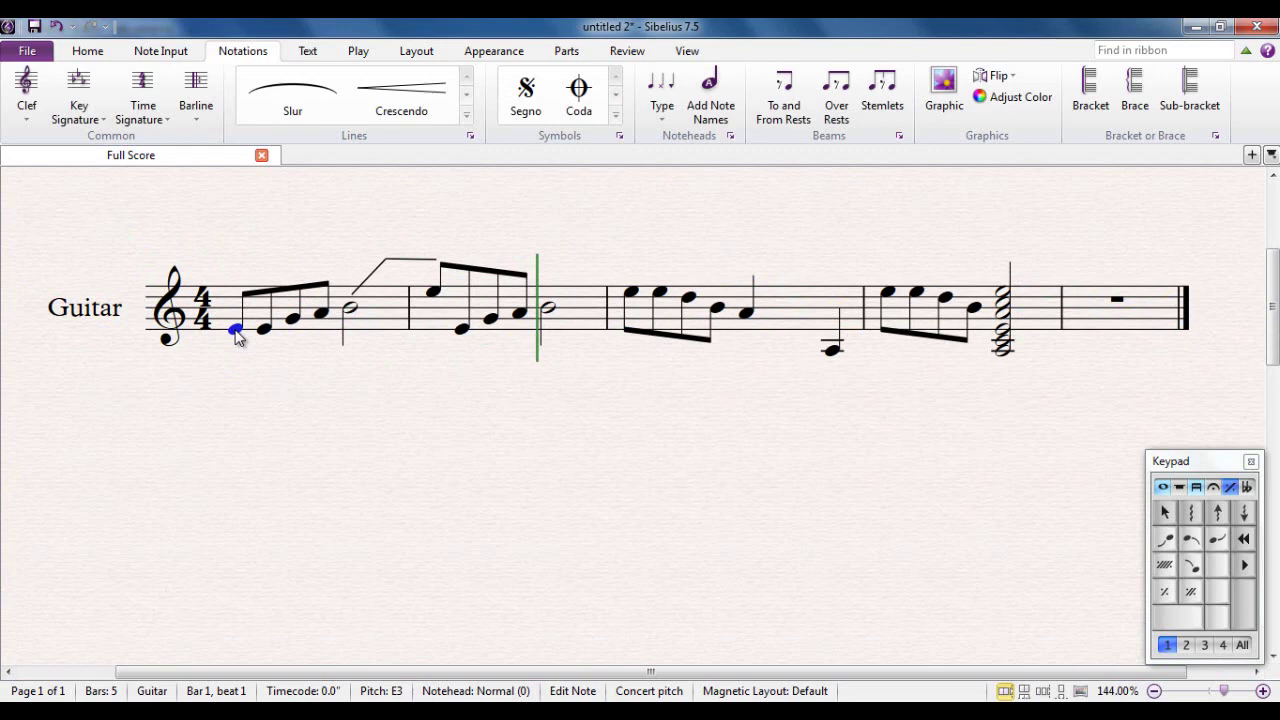
- Drop bar 2's first note to bottom-line E, replay, then raise it an octave to E4
left_click(432, 294)
left_click_drag(432, 294, 433, 340)
left_click(236, 329)
key("space")
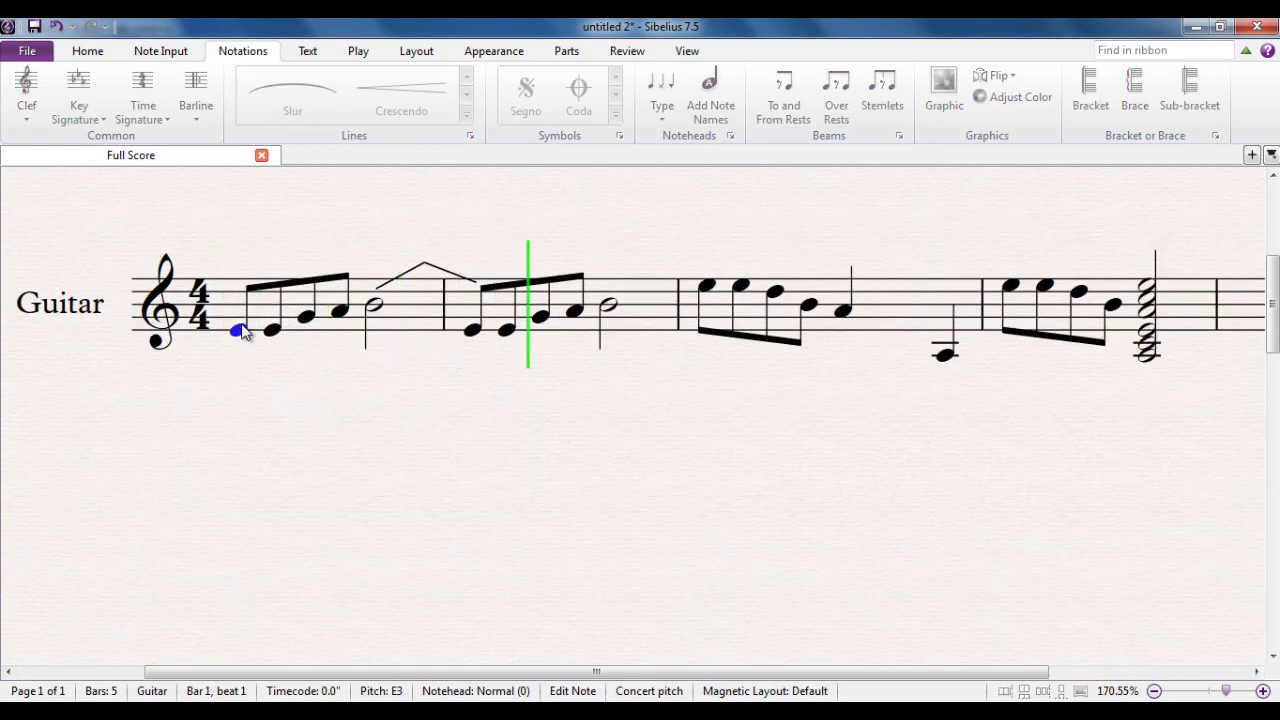
key("space")
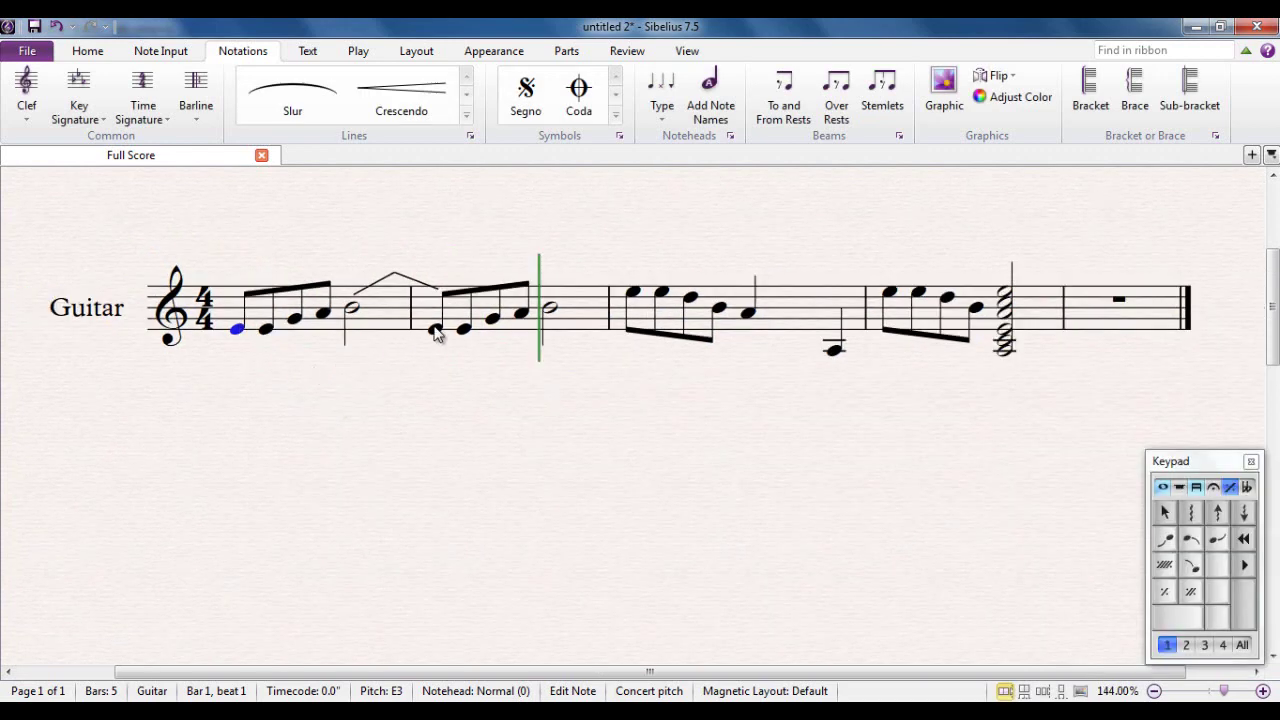
left_click(437, 321)
key("ctrl+Up")
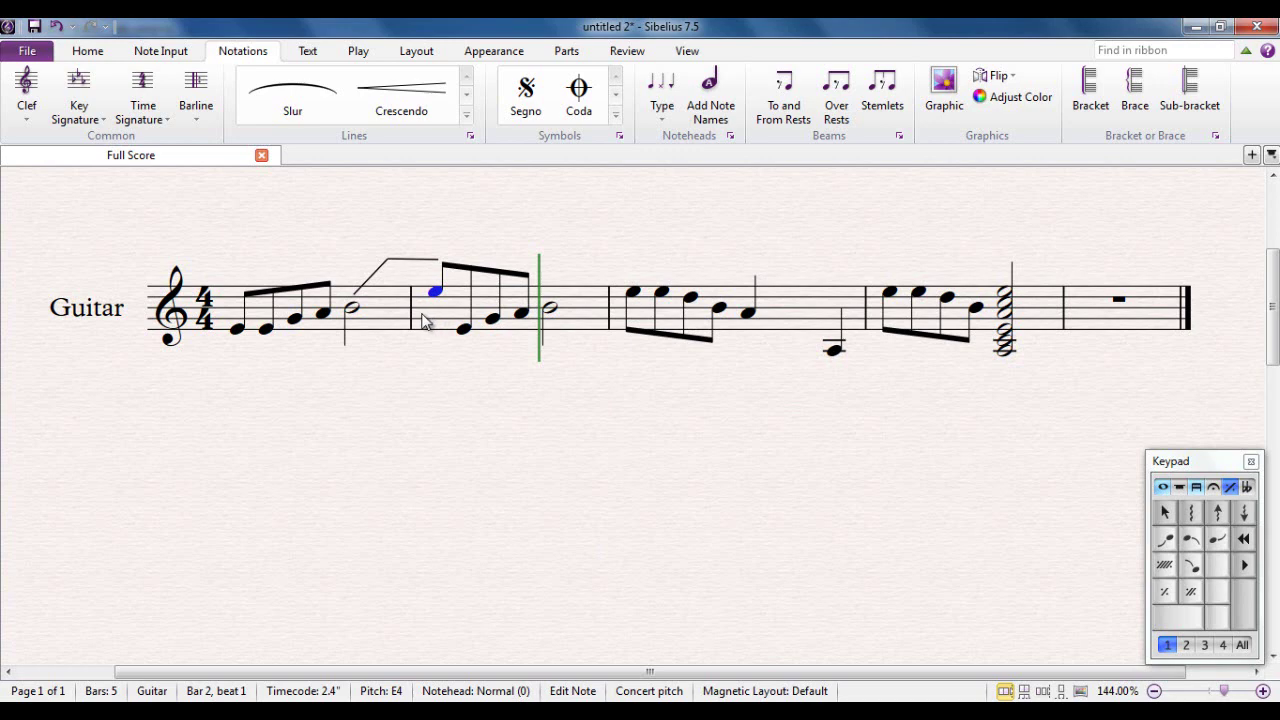
left_click(425, 387)
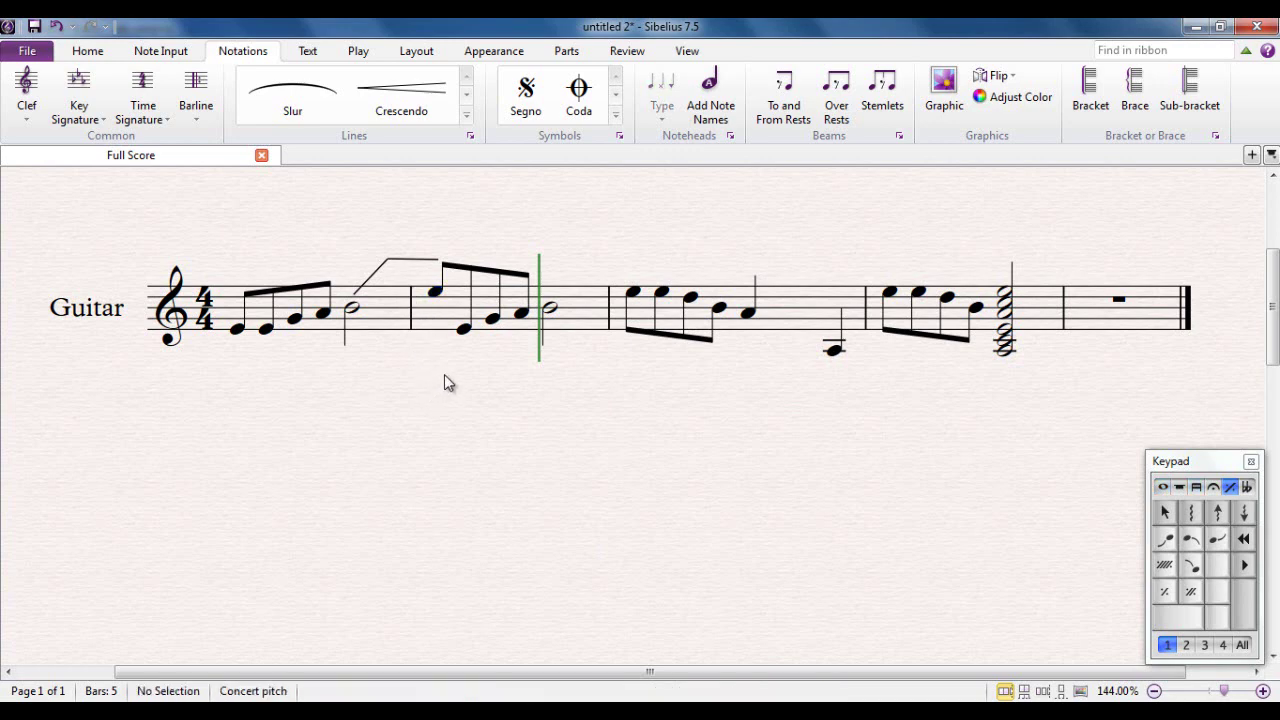
- Put a Harmonics line under bar 2's last four notes, shortened to end at the half-note B
left_click(463, 329)
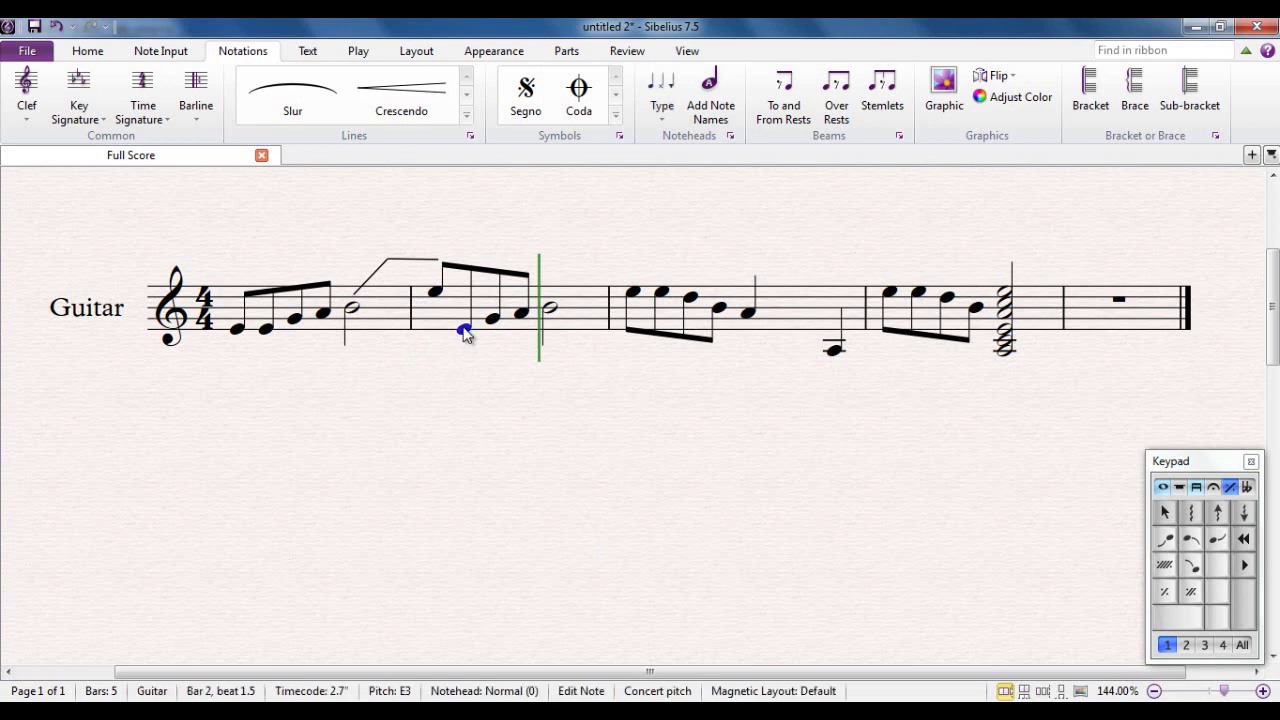
left_click(549, 311, "shift")
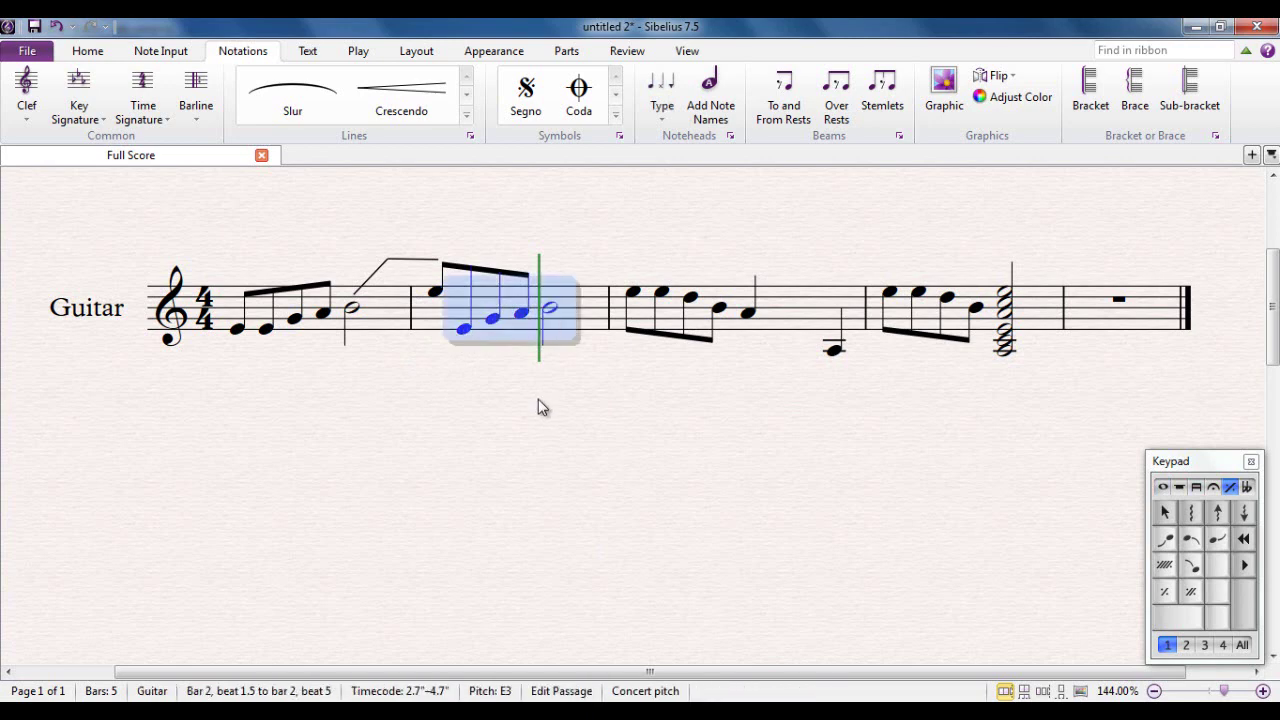
key("l")
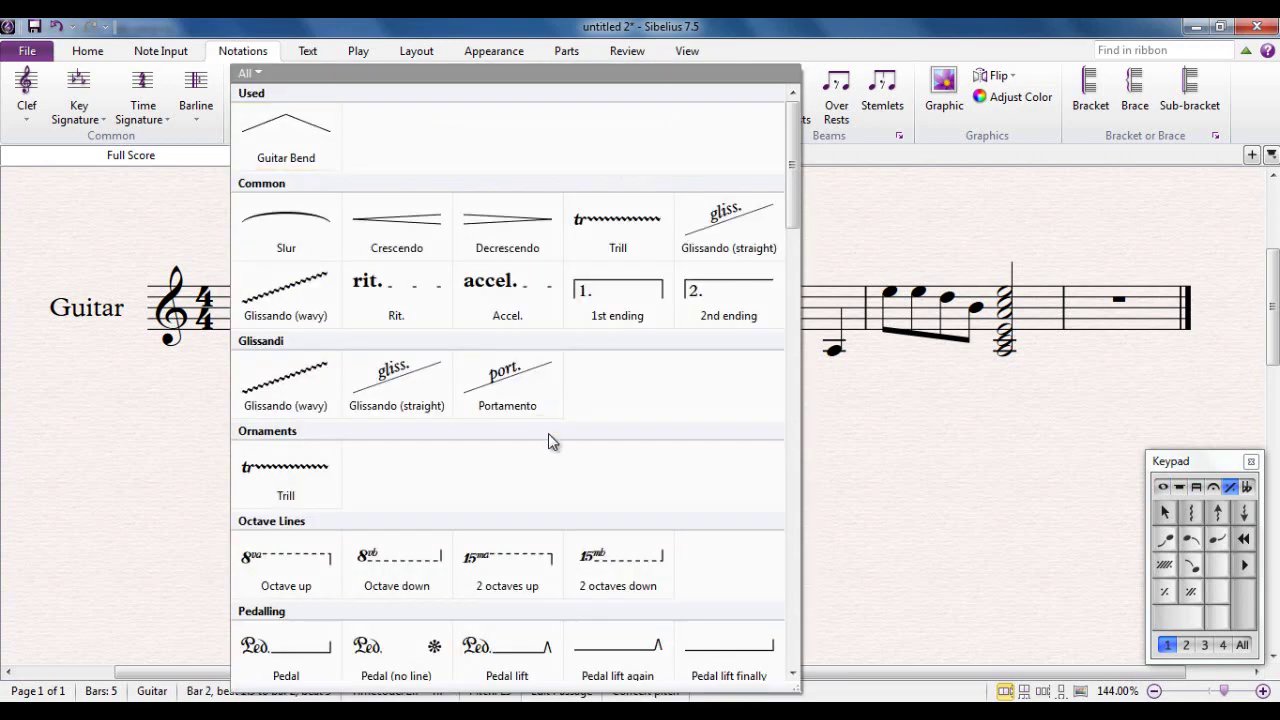
scroll(548, 438, "down", 5)
scroll(548, 438, "down", 10)
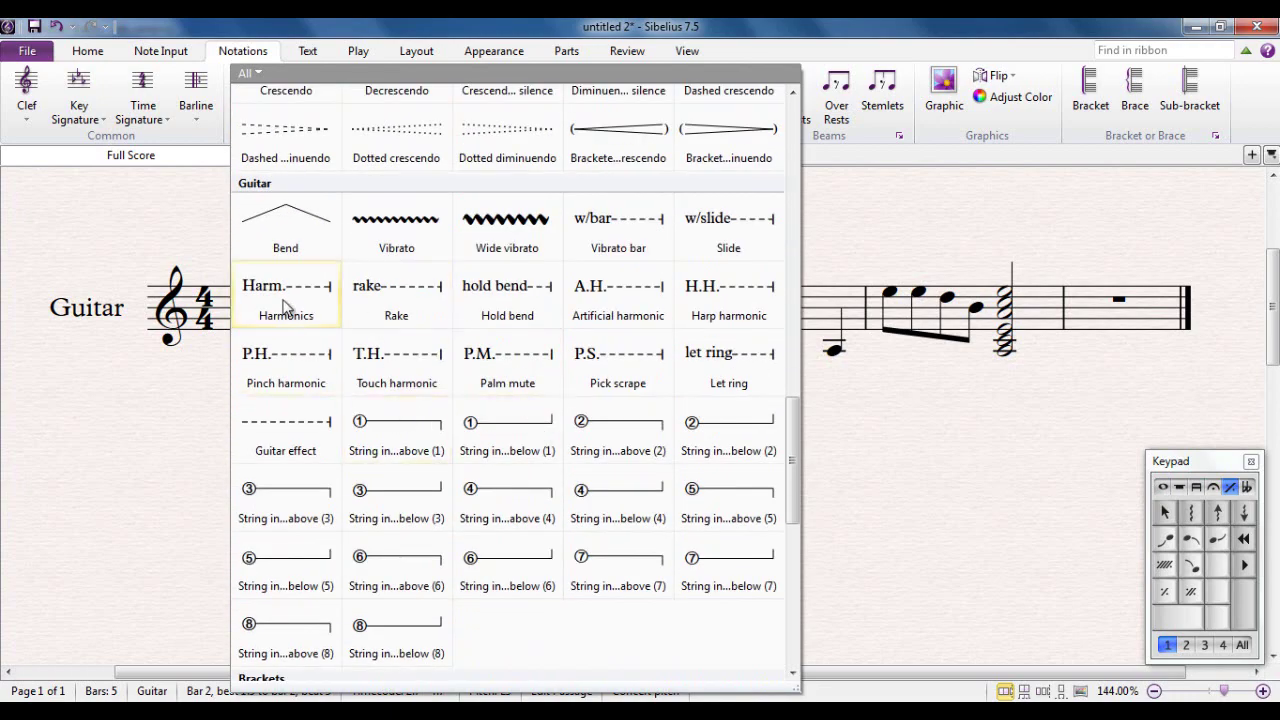
left_click(272, 296)
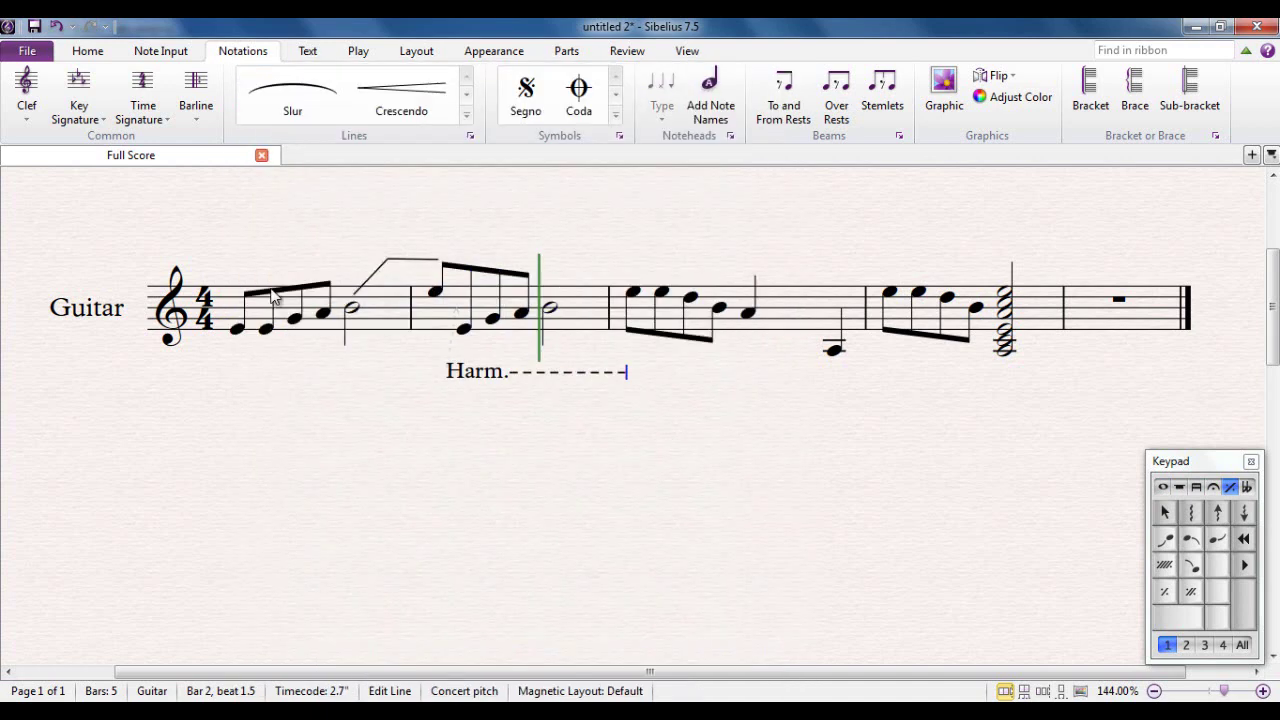
left_click(624, 371)
left_click_drag(624, 371, 602, 374)
left_click(238, 333)
scroll(238, 340, "up", 1)
key("p")
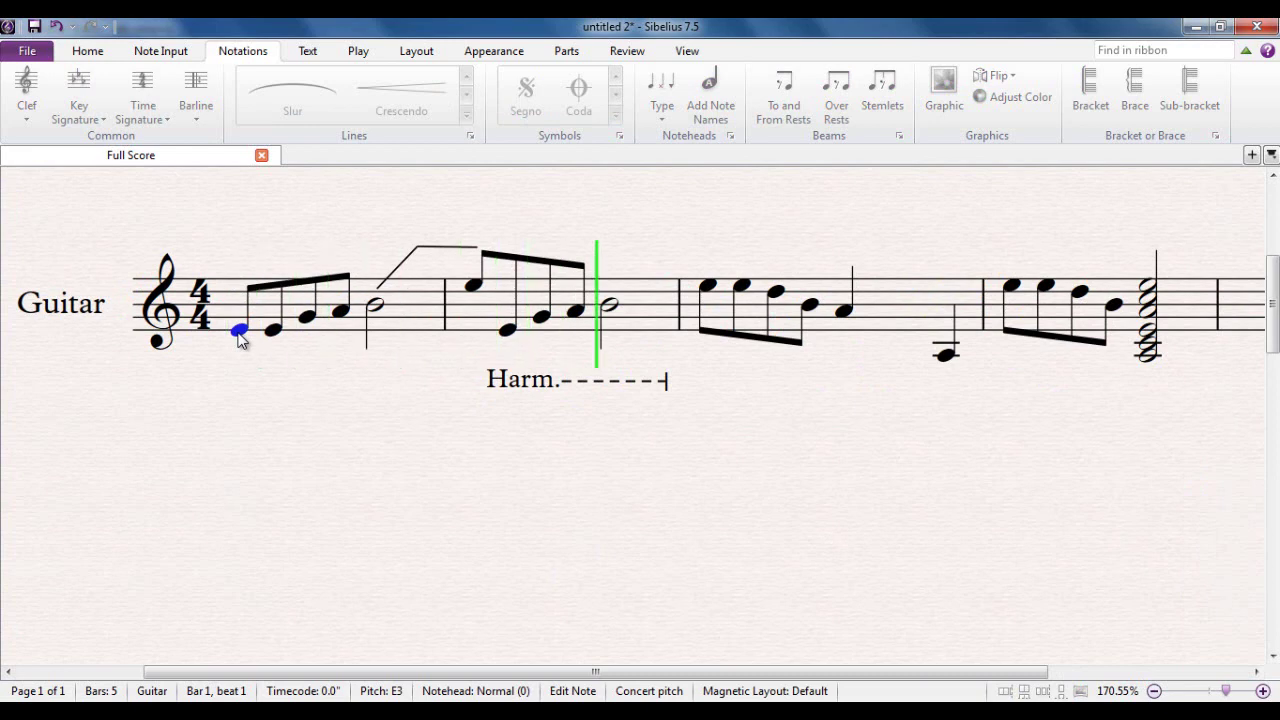
key("Escape")
scroll(238, 340, "down", 1)
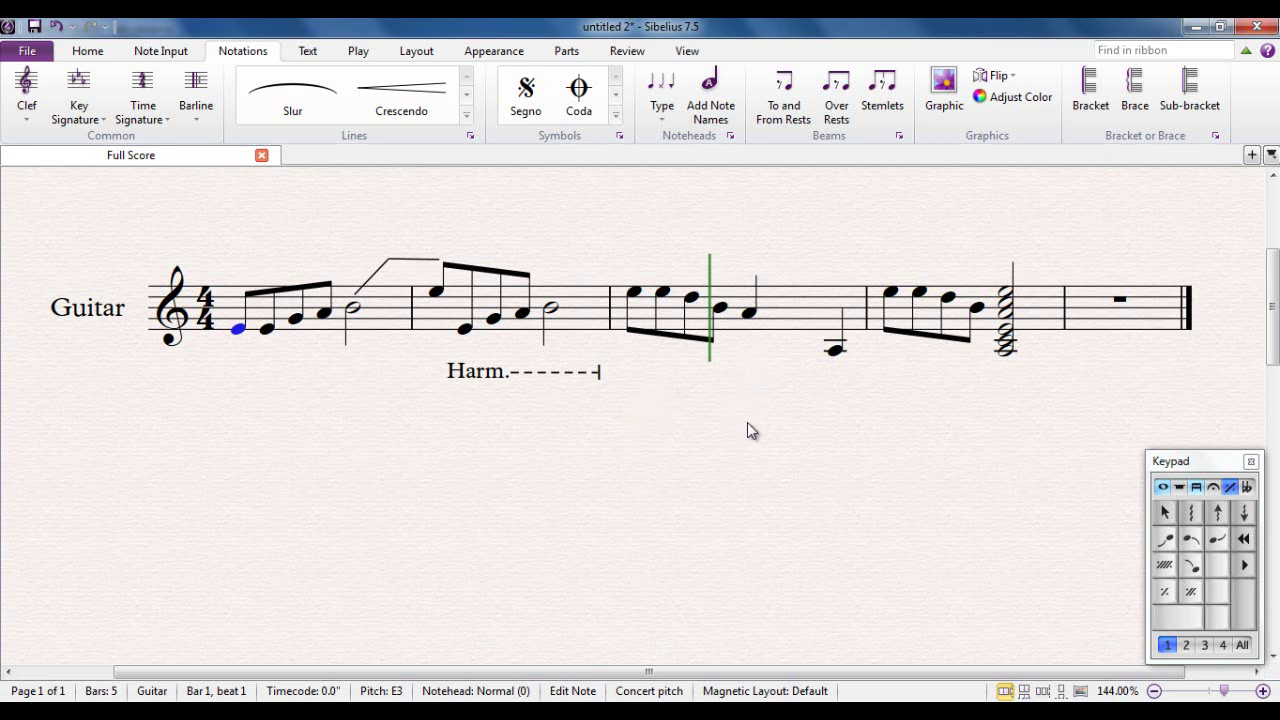
- Attach a straight Glissando to bar 3's quarter-note A, angled down to the low A
left_click(749, 314)
key("l")
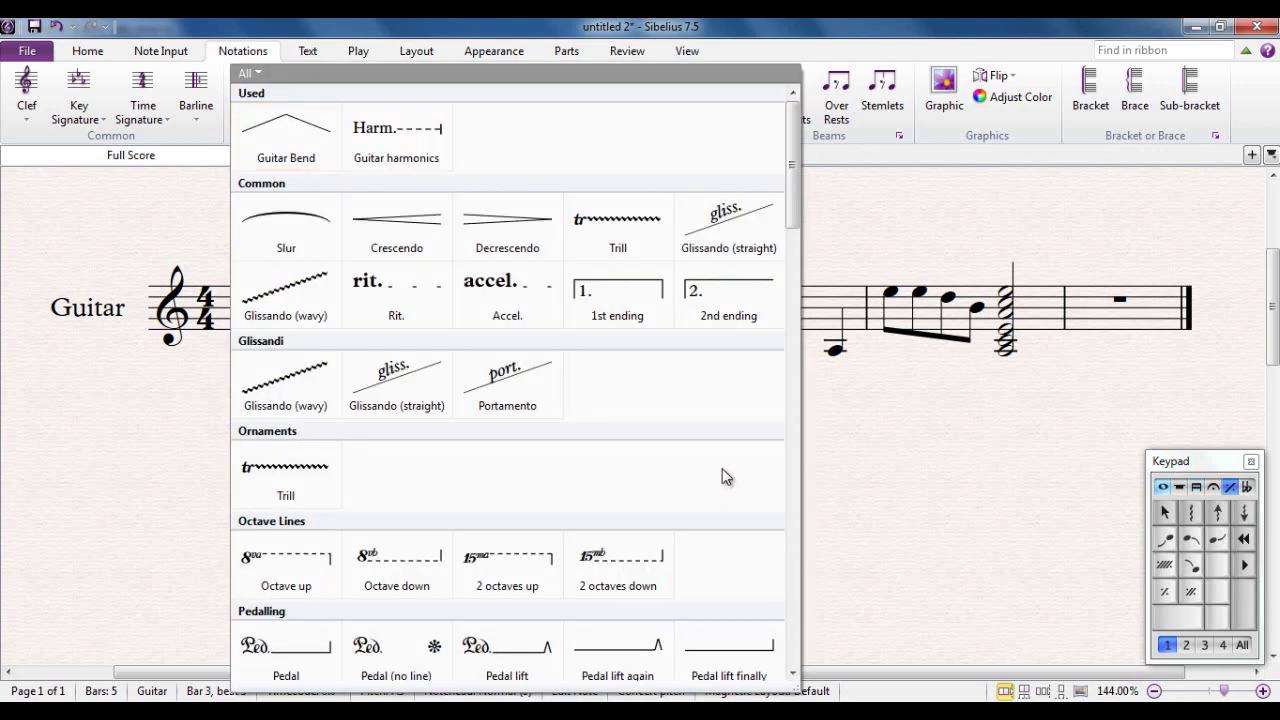
left_click(735, 224)
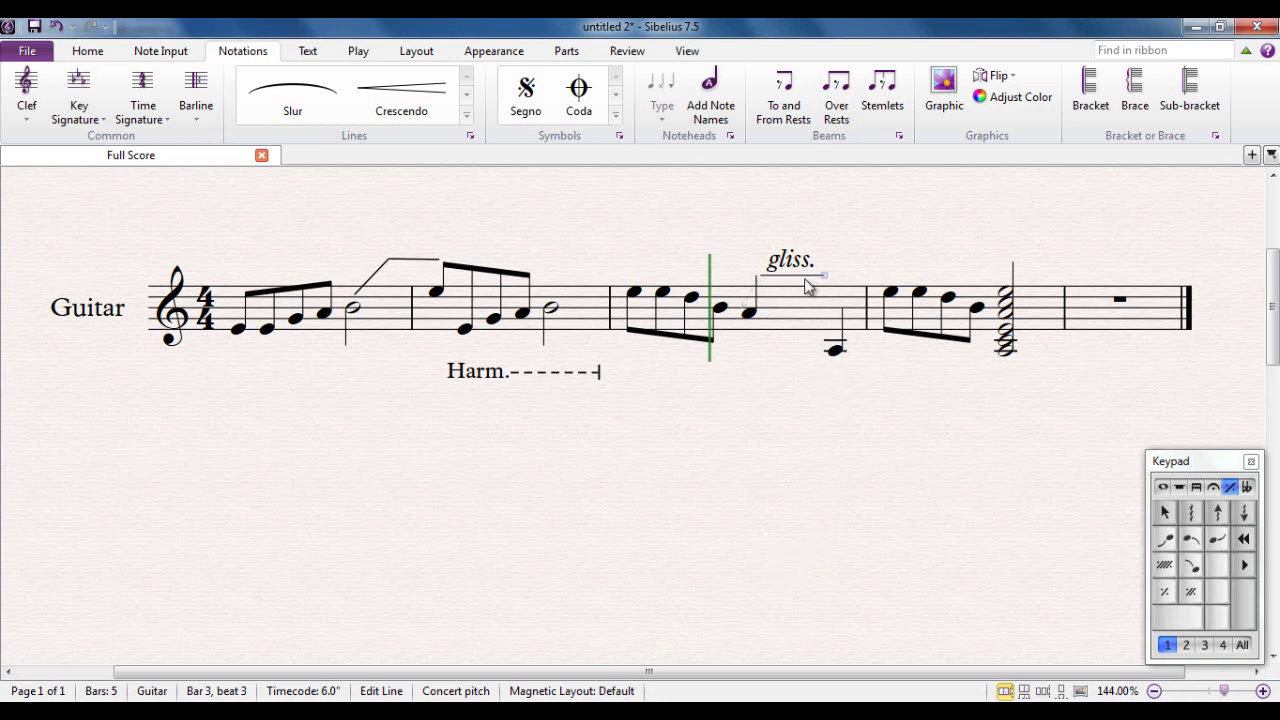
left_click_drag(825, 280, 835, 313)
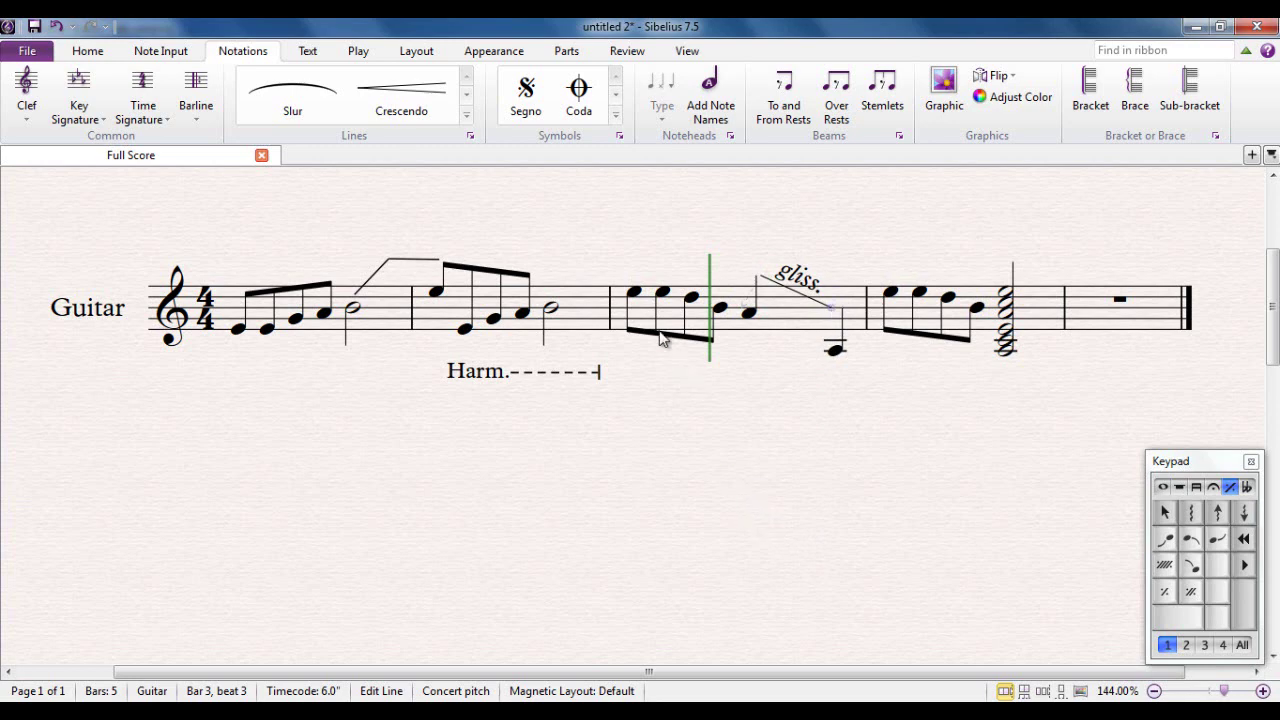
left_click(636, 302)
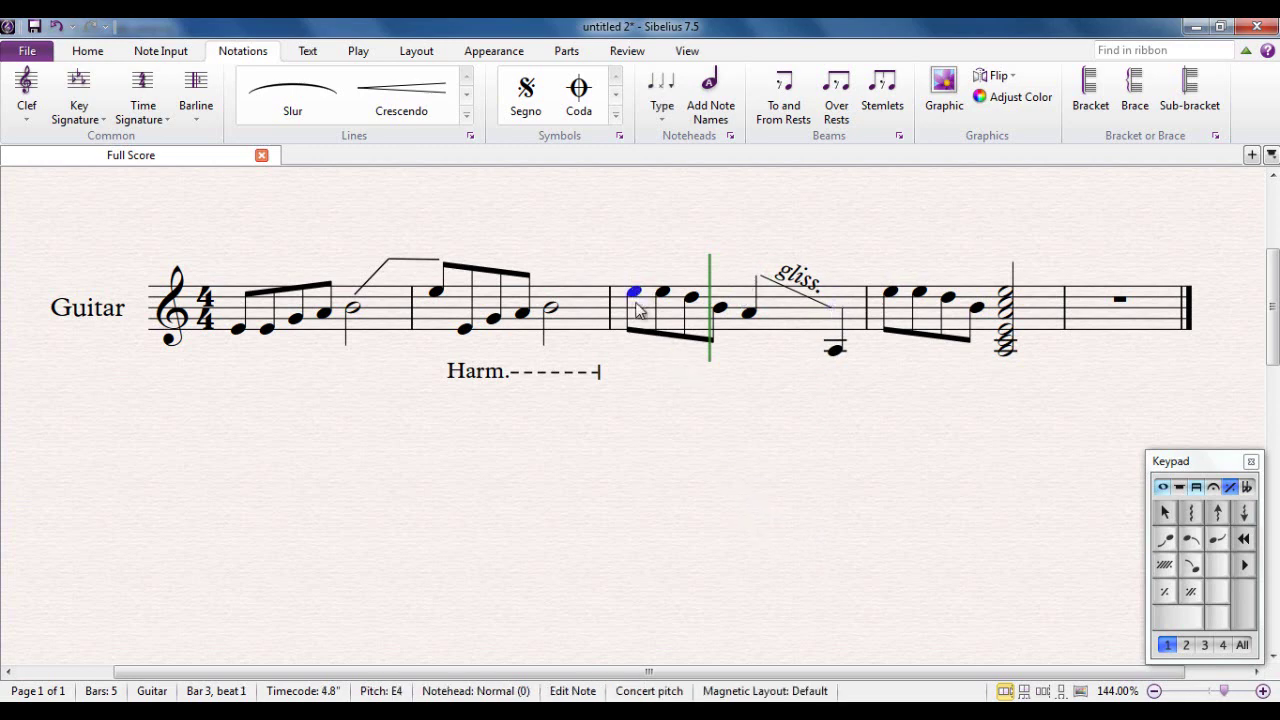
scroll(637, 309, "up", 2, "ctrl")
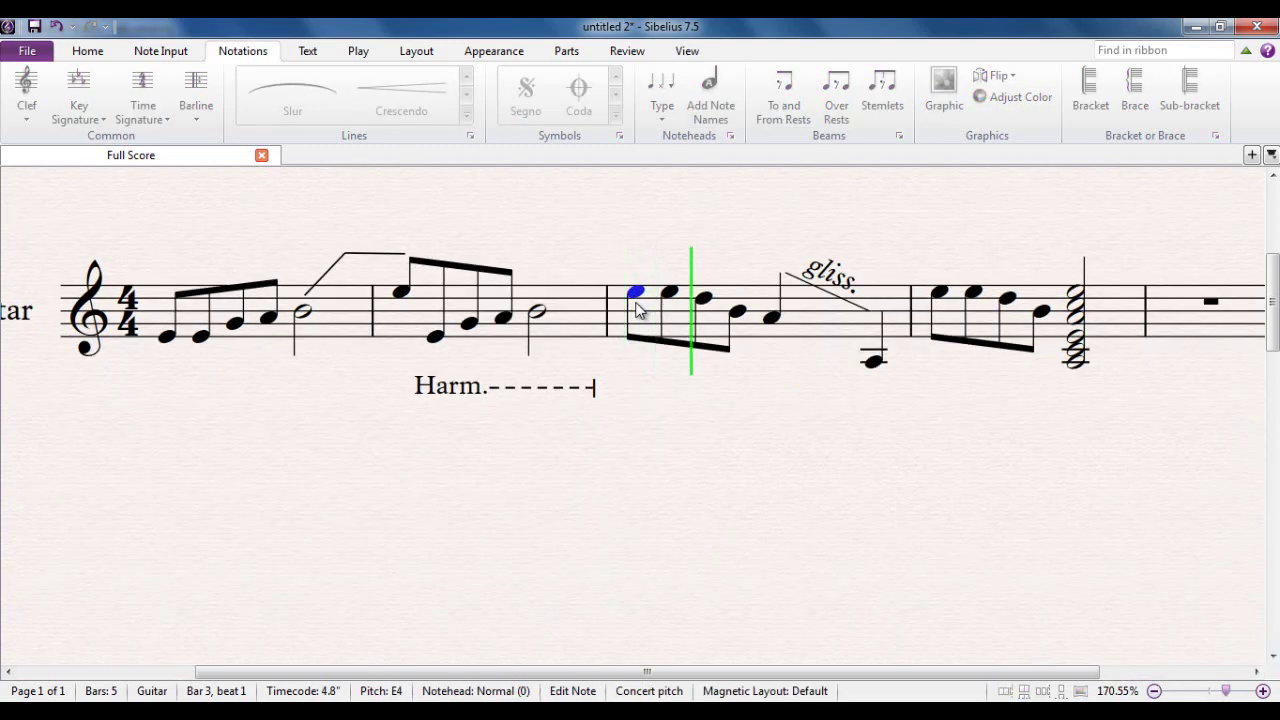
scroll(637, 309, "down", 2, "ctrl")
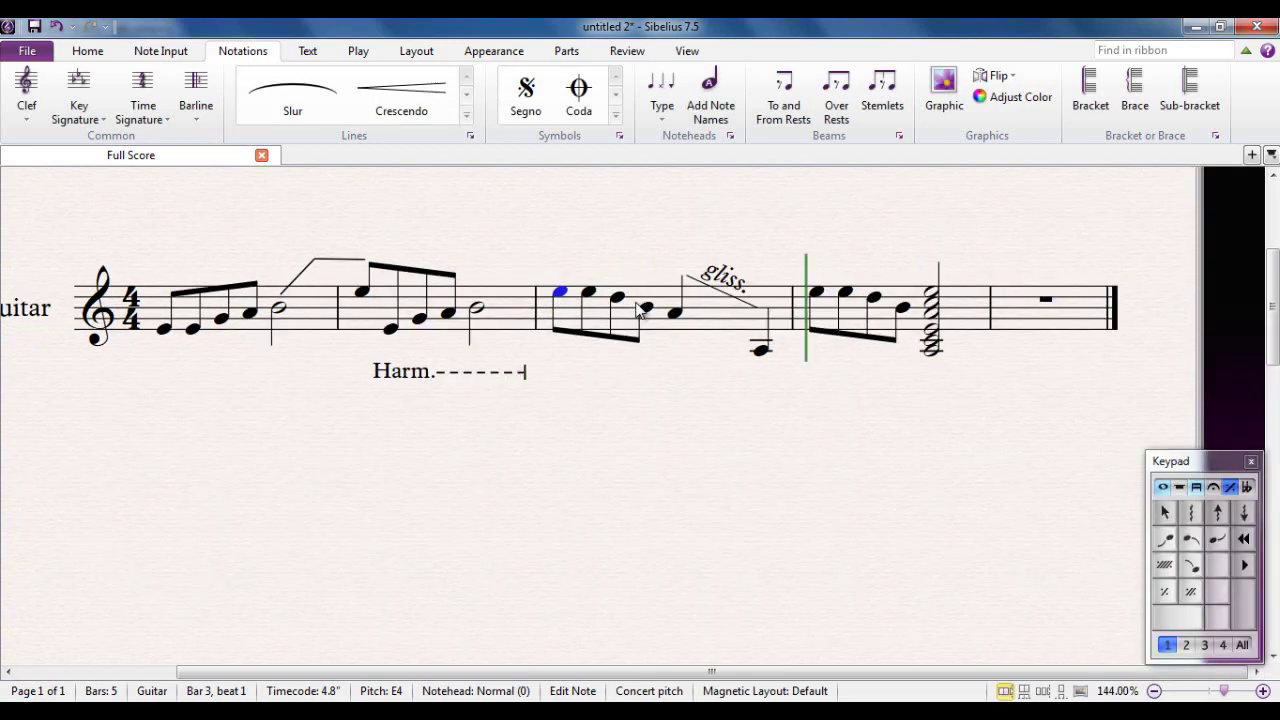
left_click(590, 292)
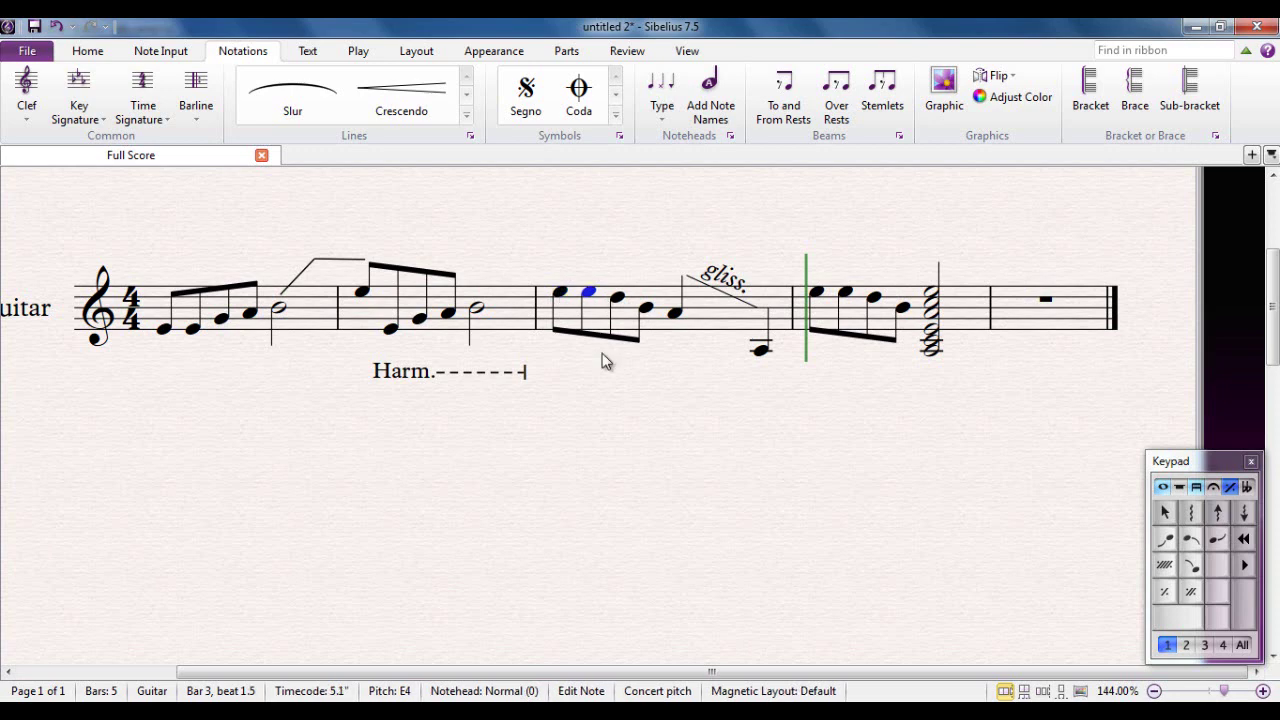
key("p")
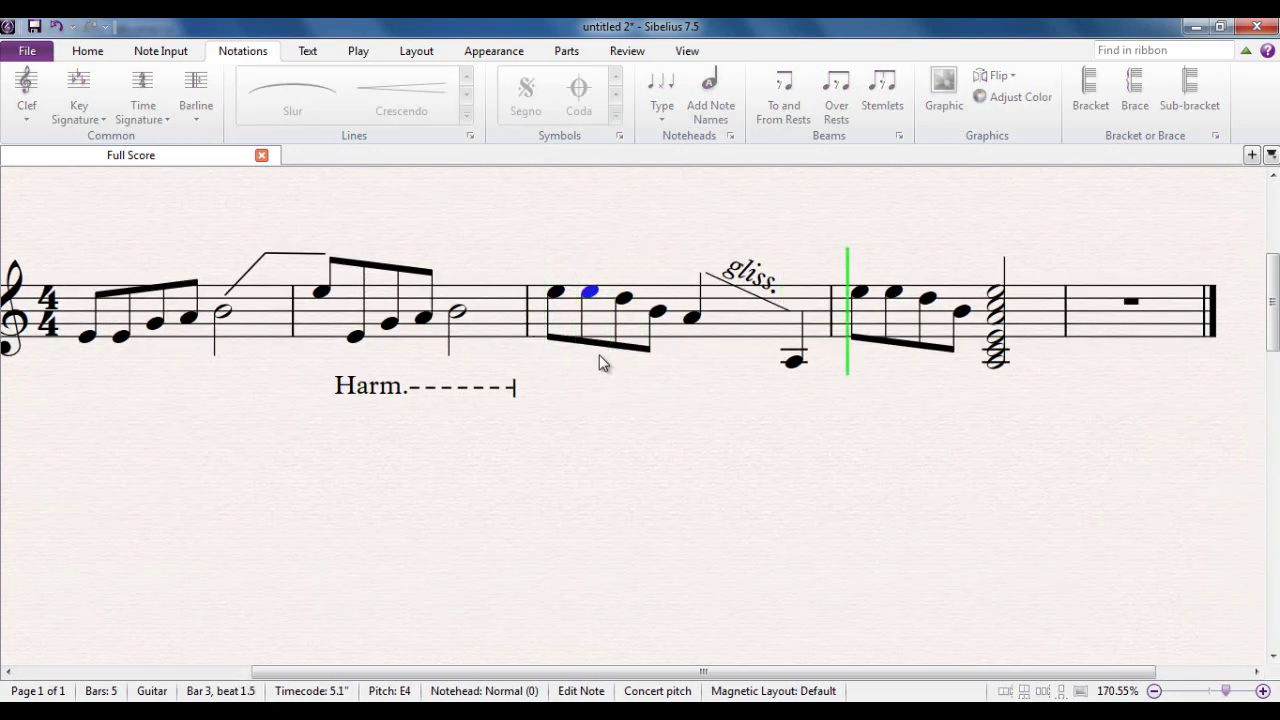
key("Escape")
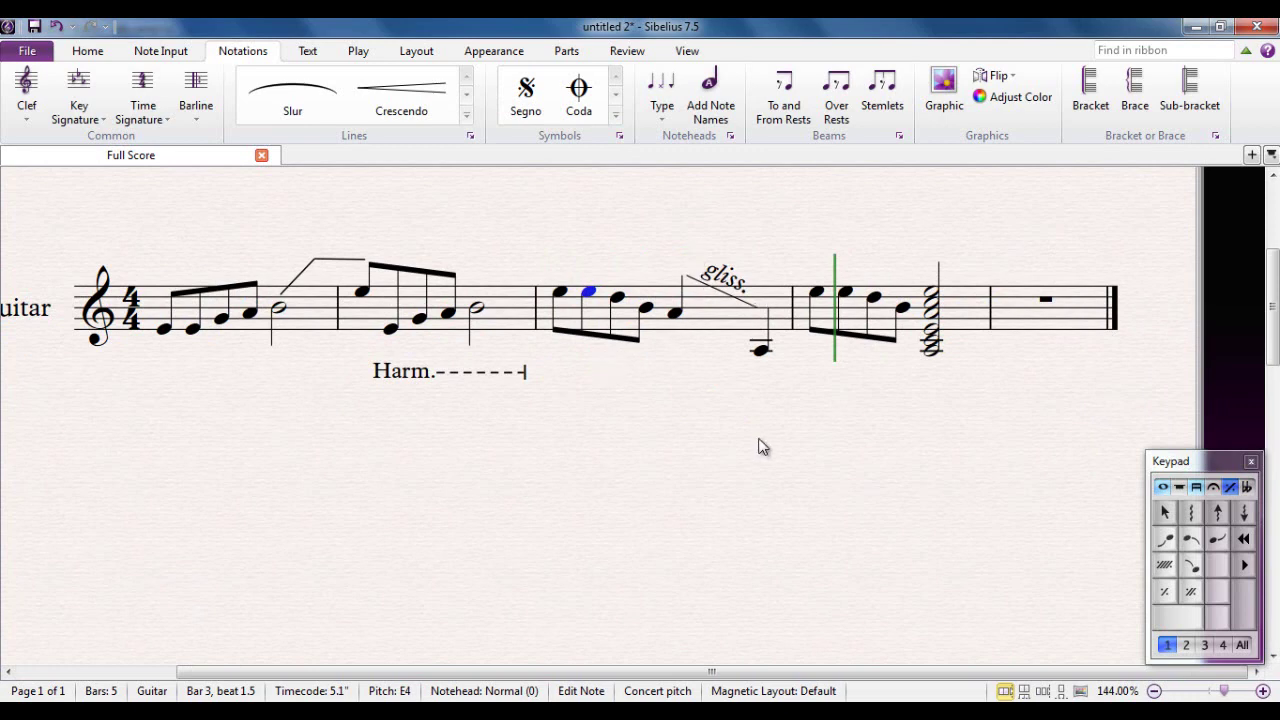
- In the gliss. line's Inspector, set playback style to Continuous and listen to the passage
left_click(734, 292)
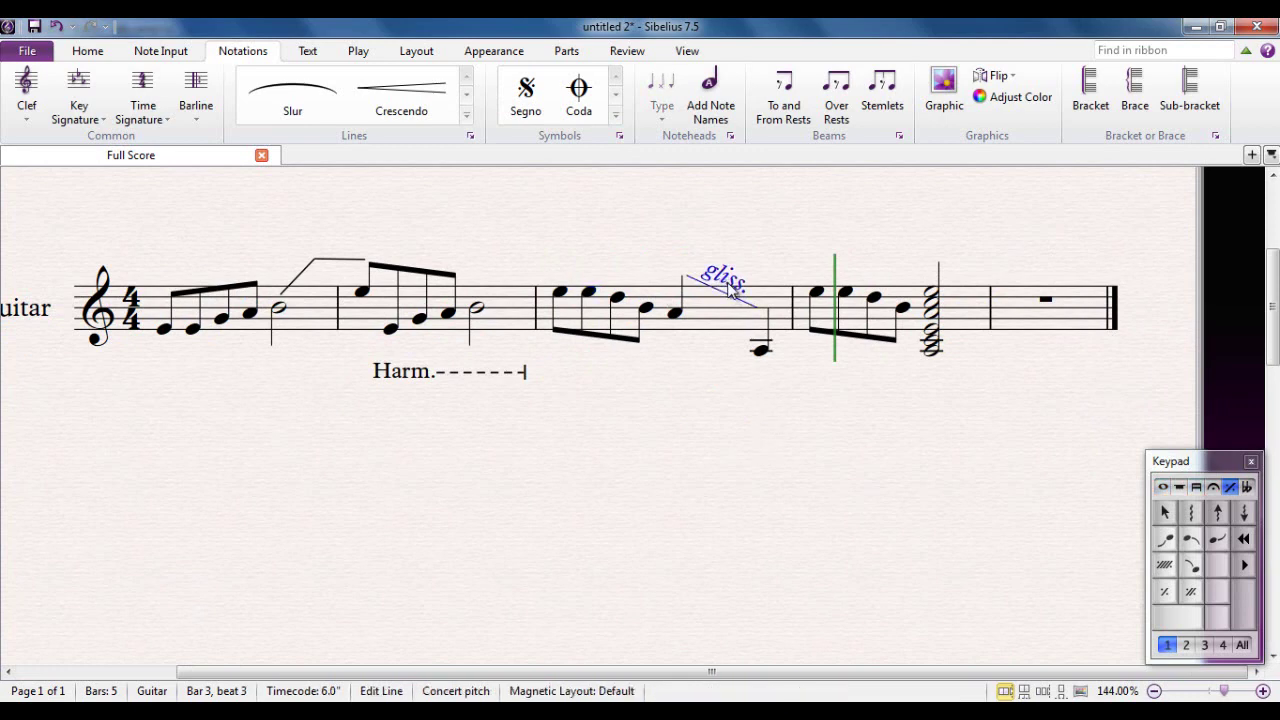
left_click(90, 54)
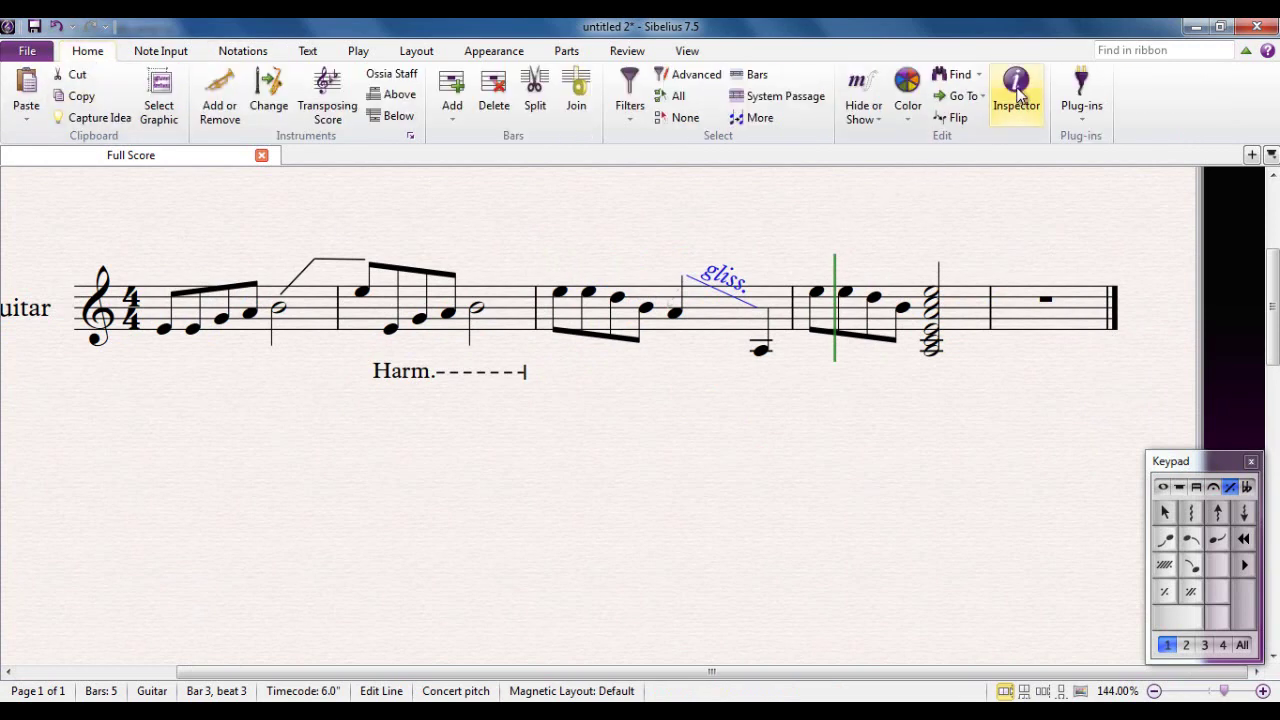
left_click(1018, 95)
left_click_drag(503, 193, 357, 189)
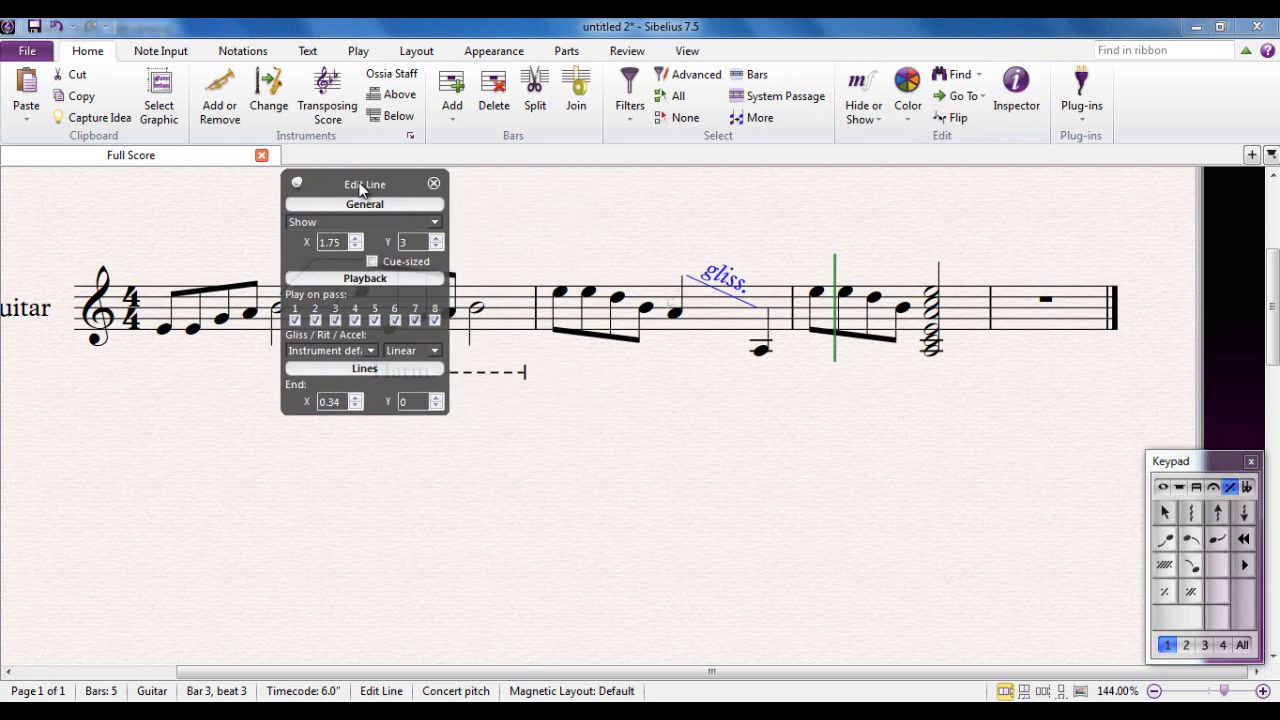
left_click(372, 351)
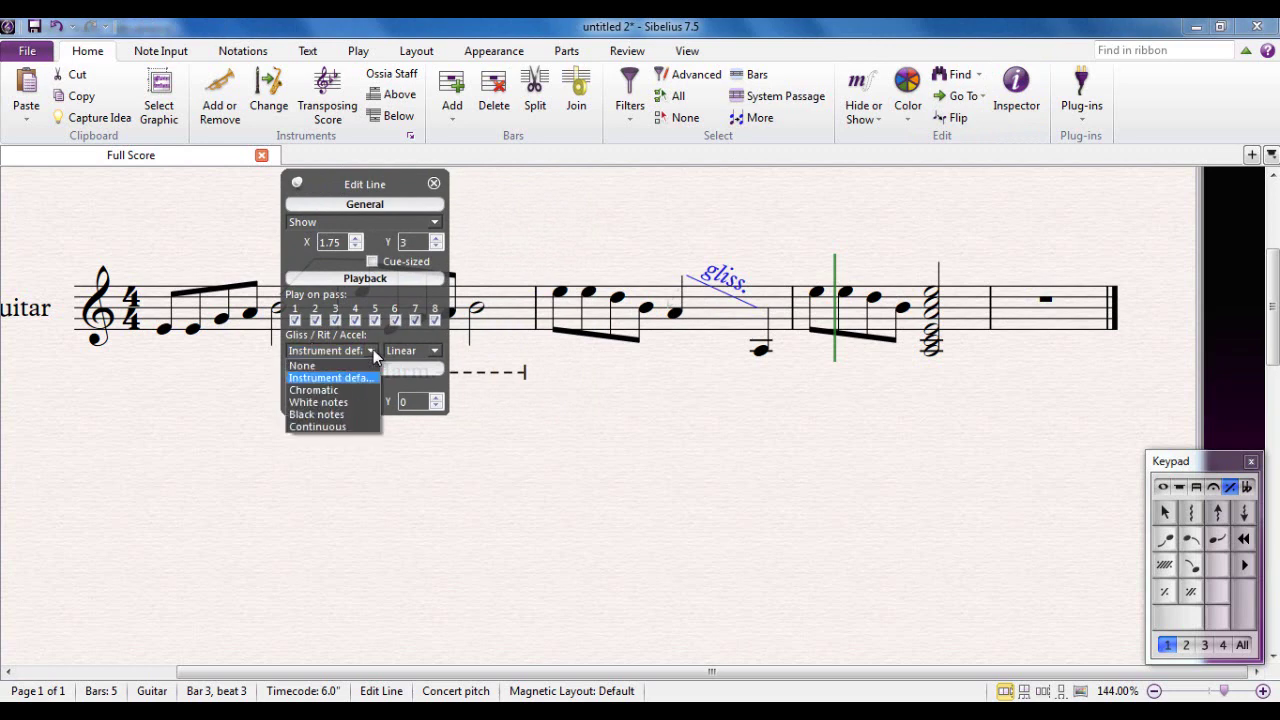
left_click(354, 426)
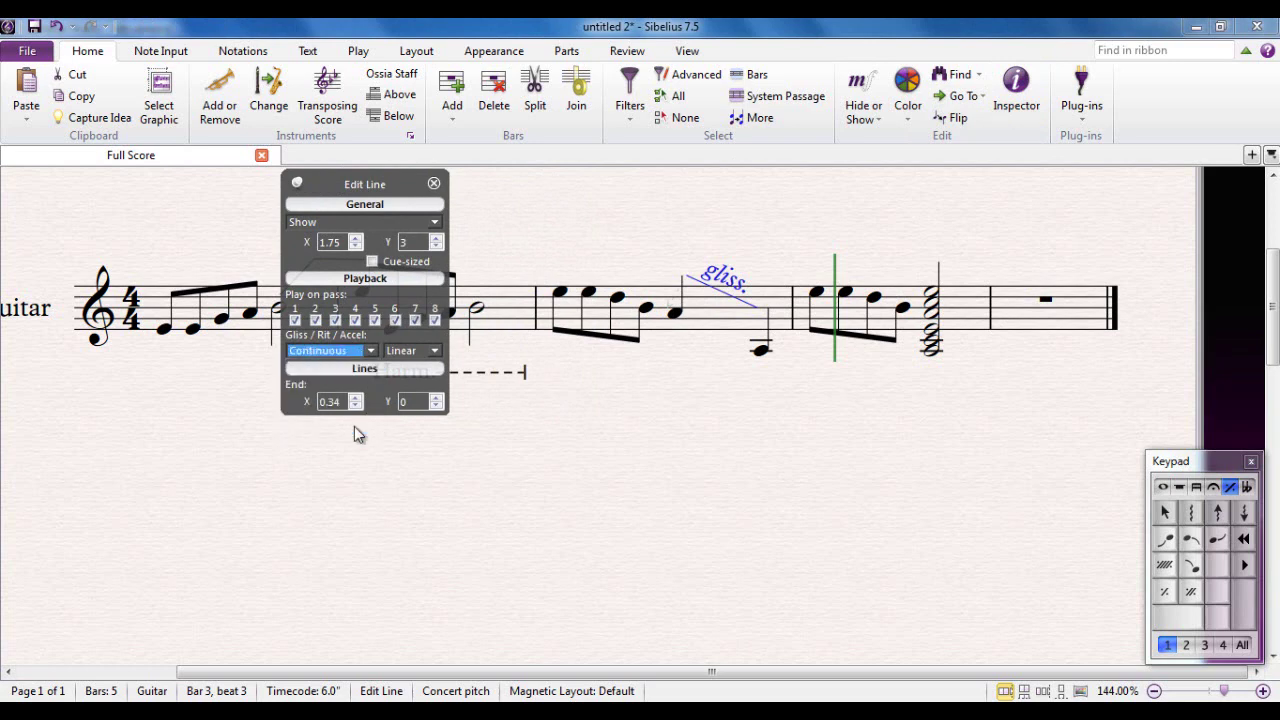
left_click(590, 302)
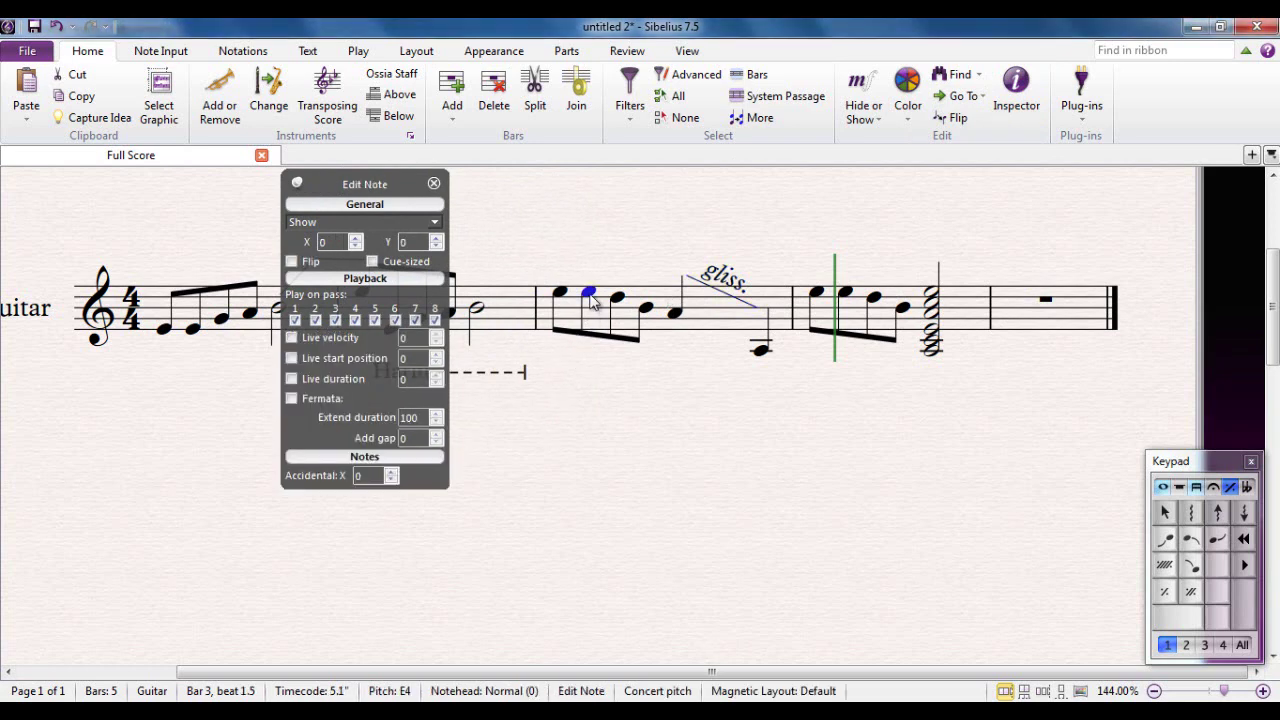
key("p")
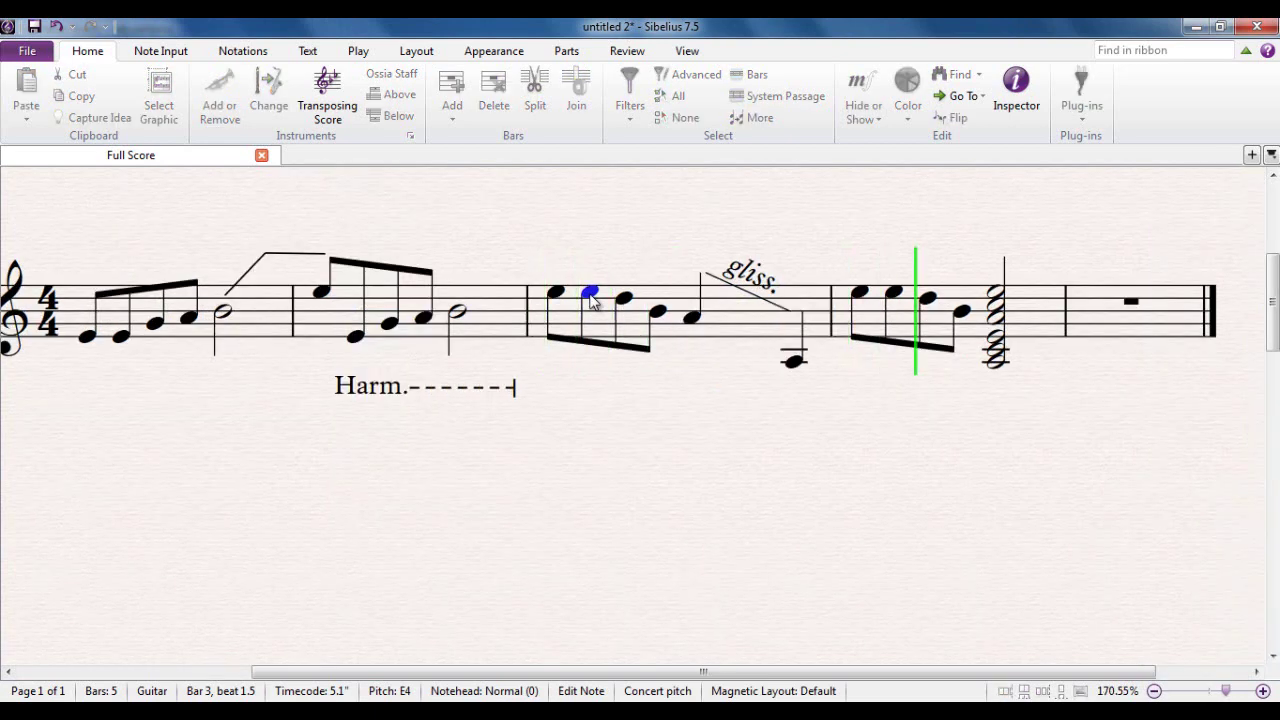
key("Escape")
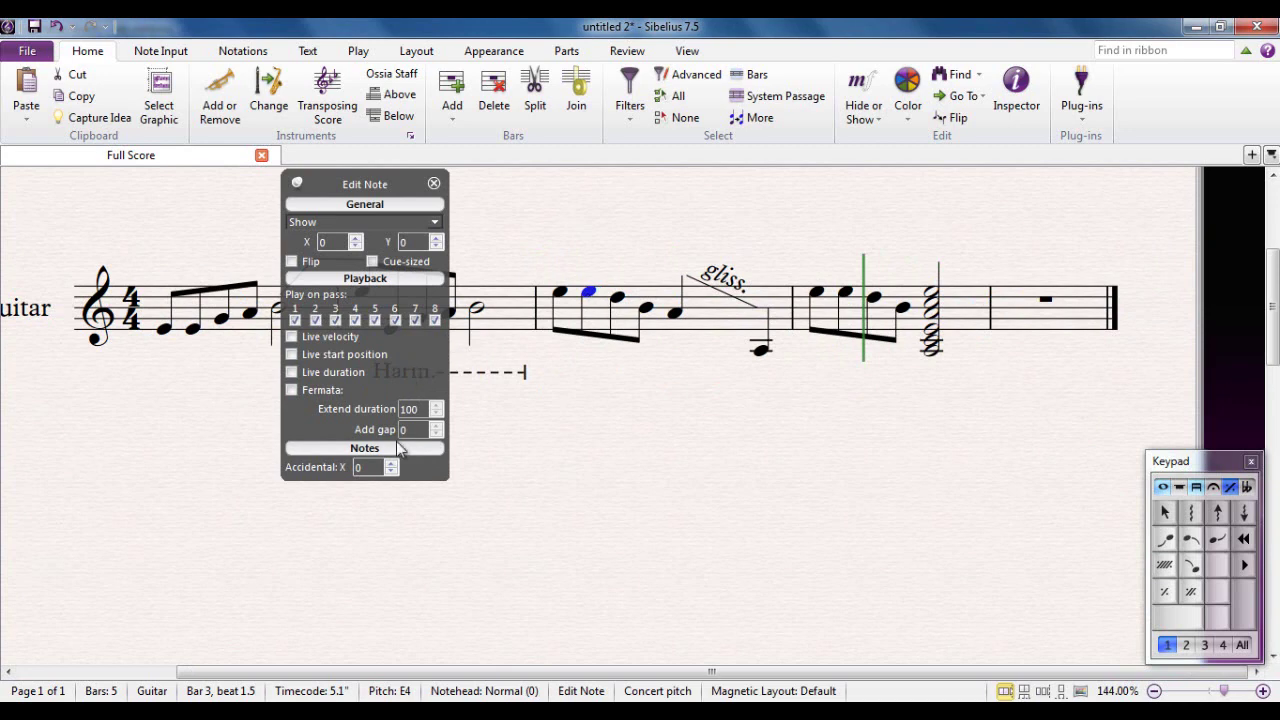
- Change the gliss. playback style to None with Linear timing and close the Inspector
left_click(738, 292)
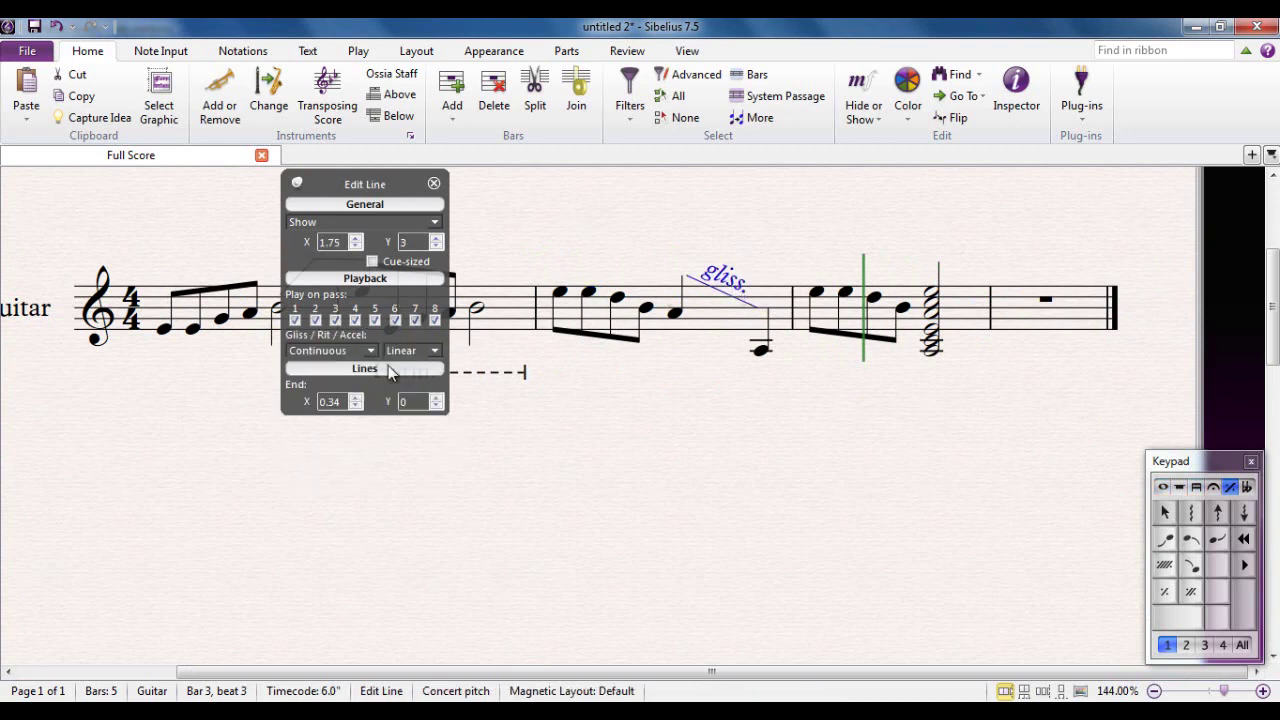
left_click(366, 352)
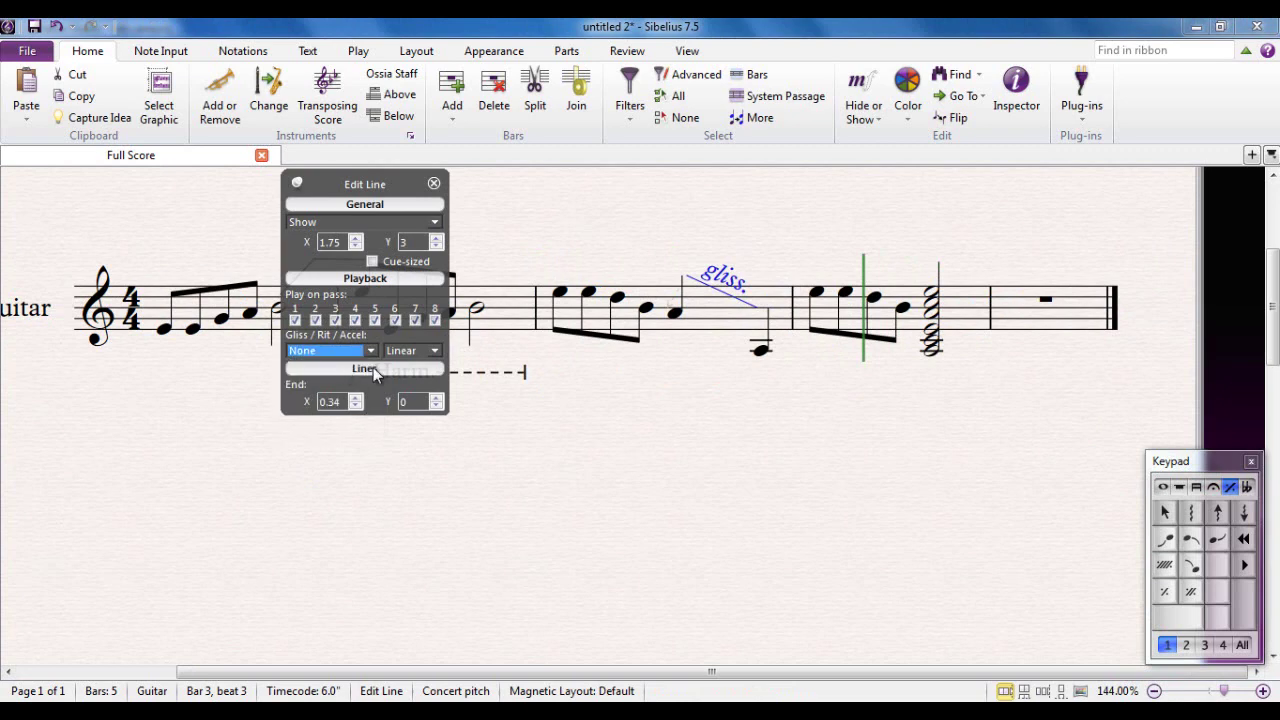
left_click(433, 352)
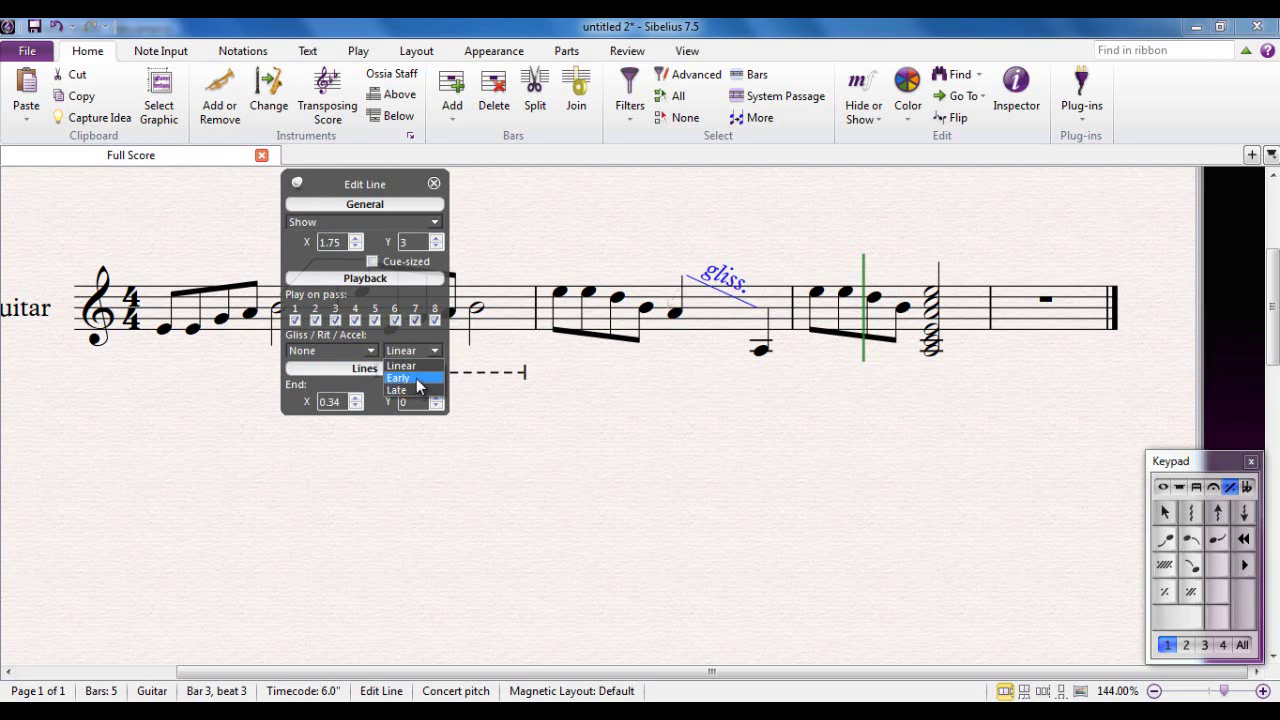
left_click(438, 353)
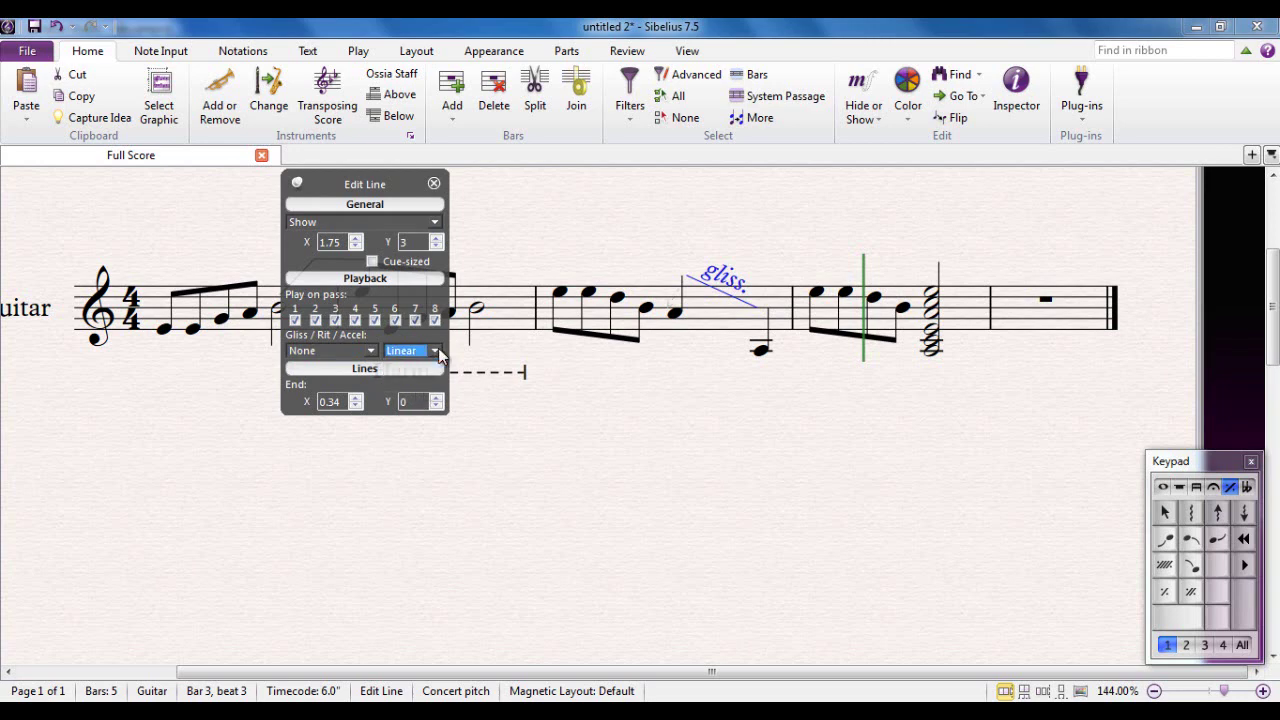
left_click(433, 186)
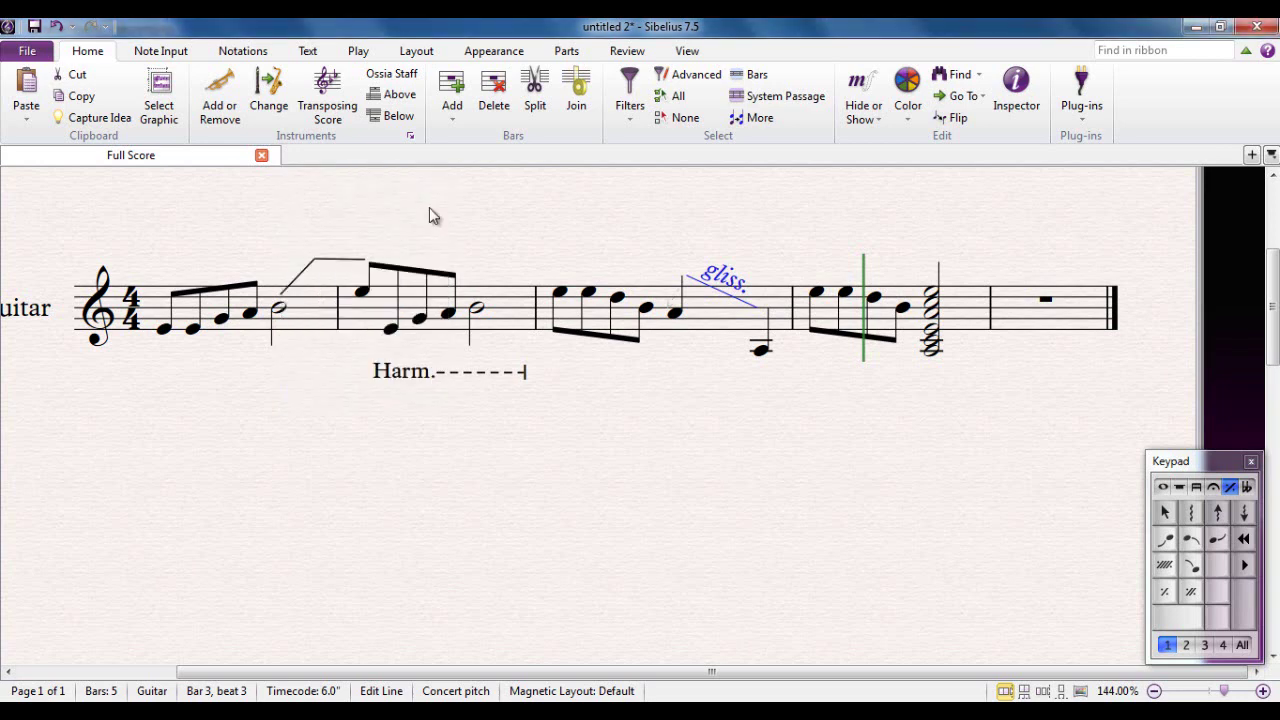
- Open the Mixer with M and switch it to full-size channel strips
left_click(727, 433)
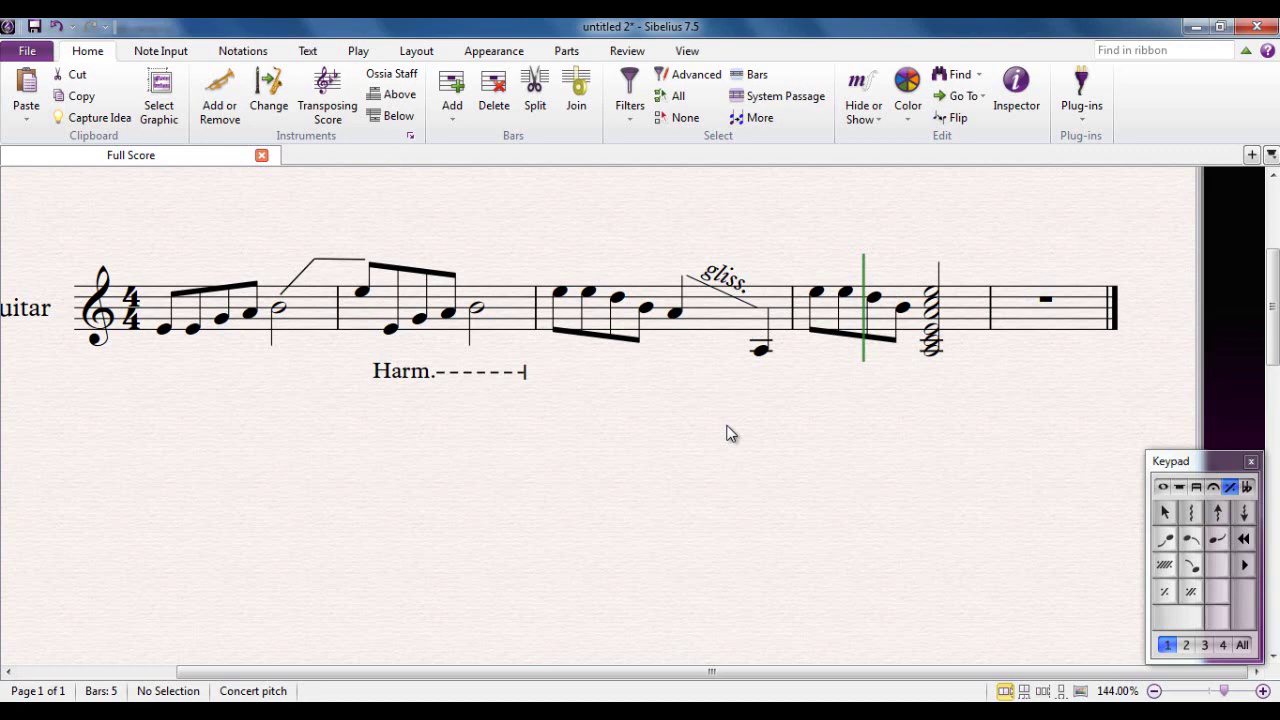
key("m")
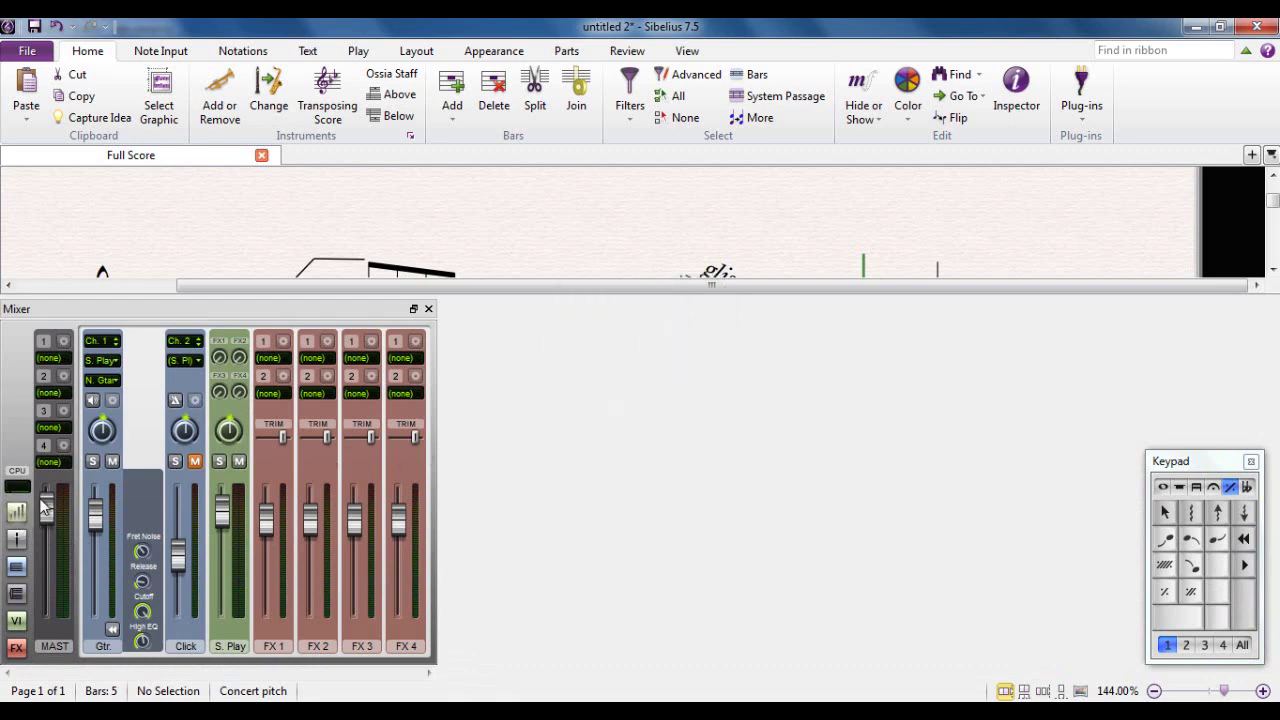
left_click_drag(1000, 243, 1003, 163)
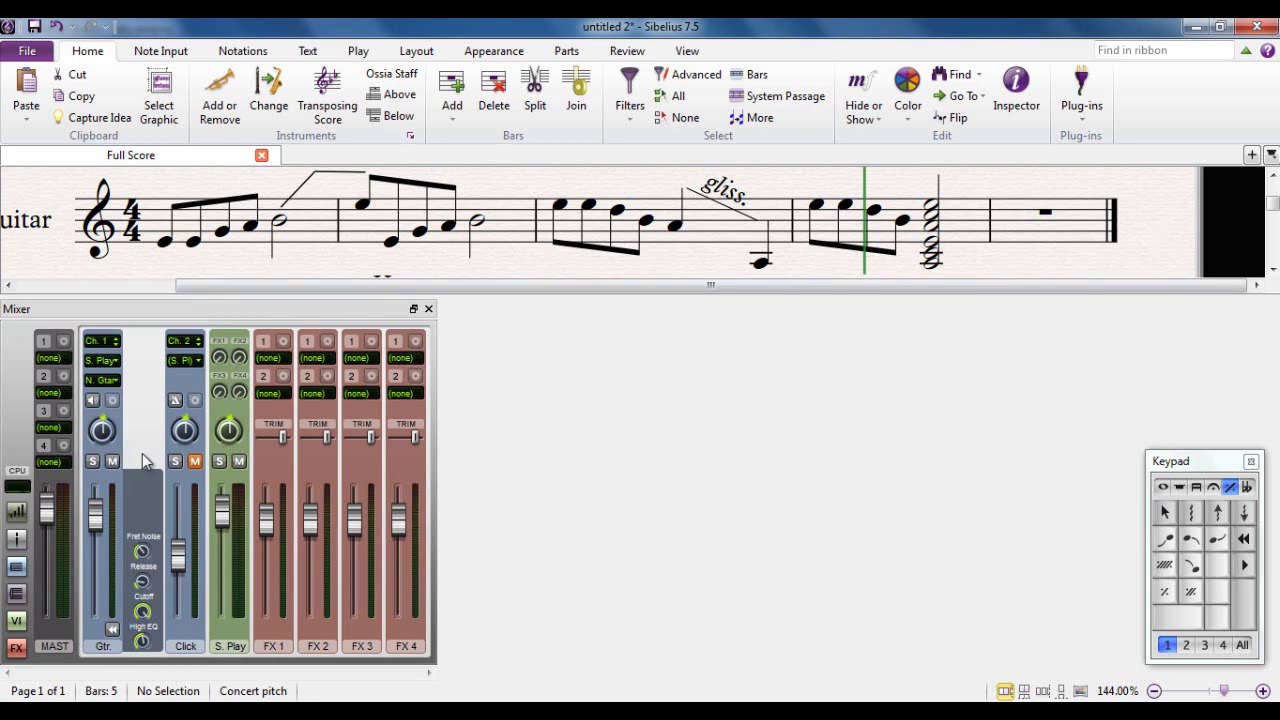
left_click(14, 520)
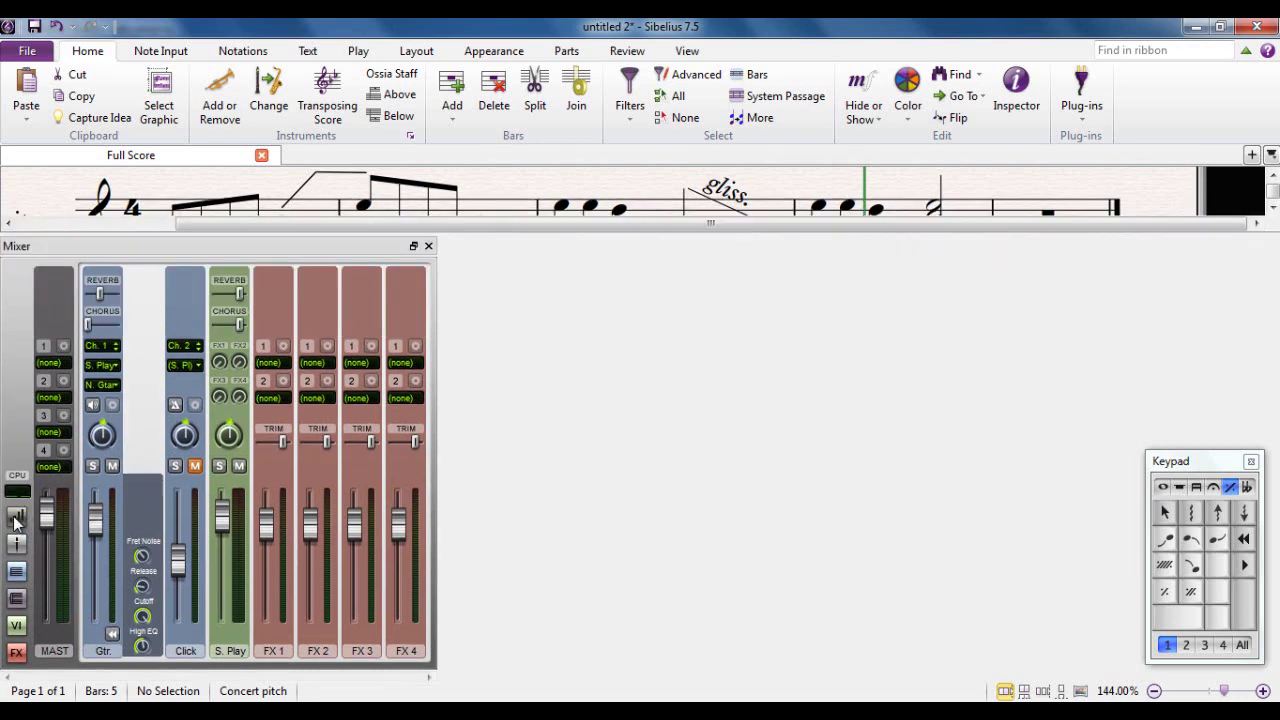
left_click(14, 520)
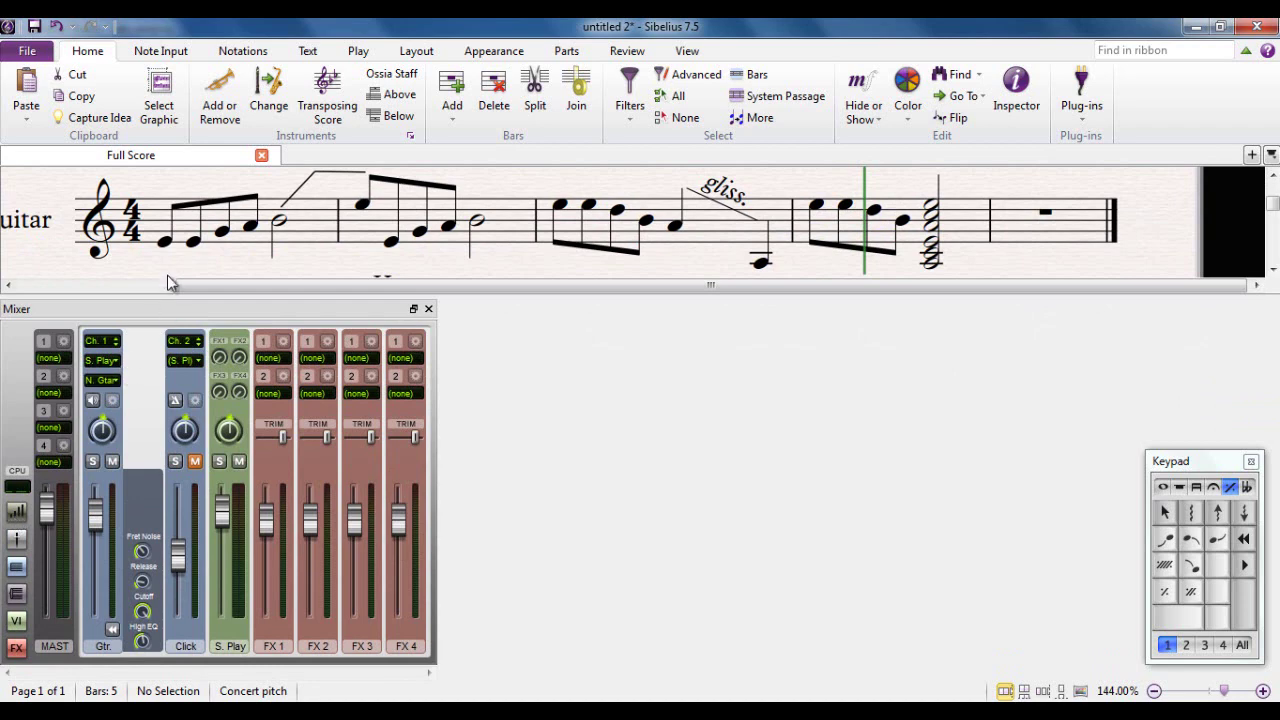
- Play the phrase from bar 1's first note, then stop playback
left_click(164, 242)
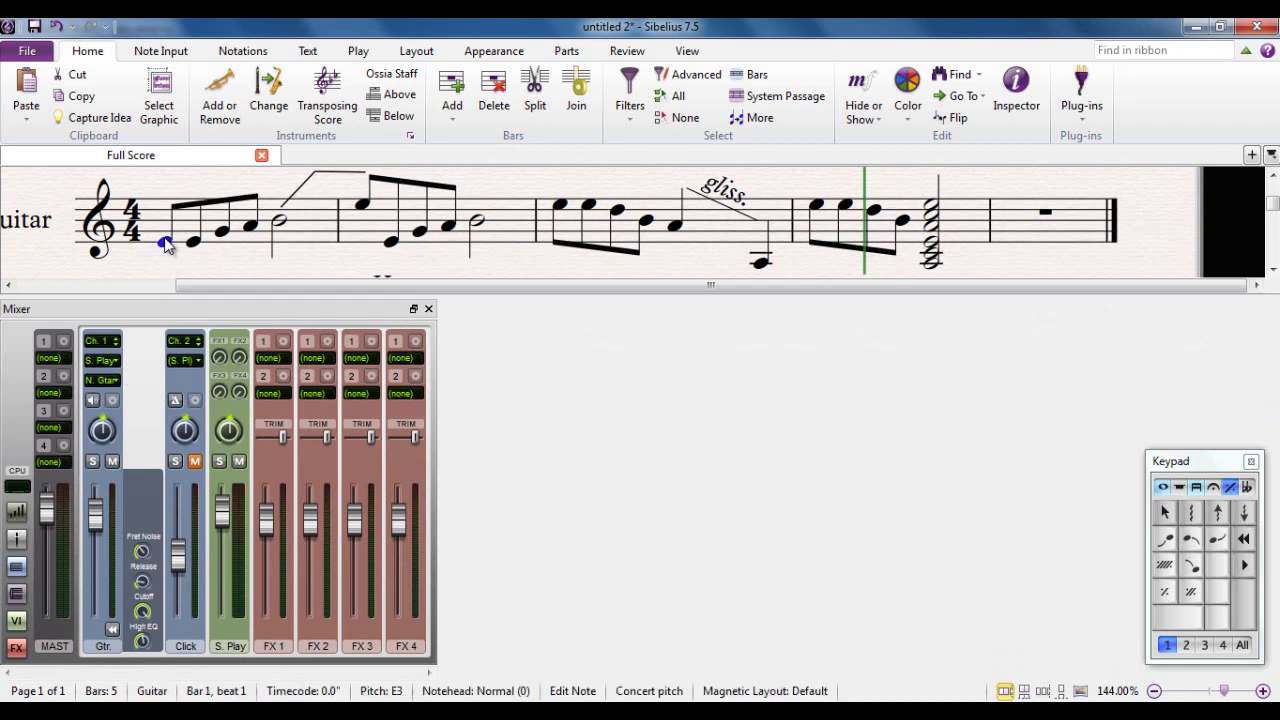
key("space")
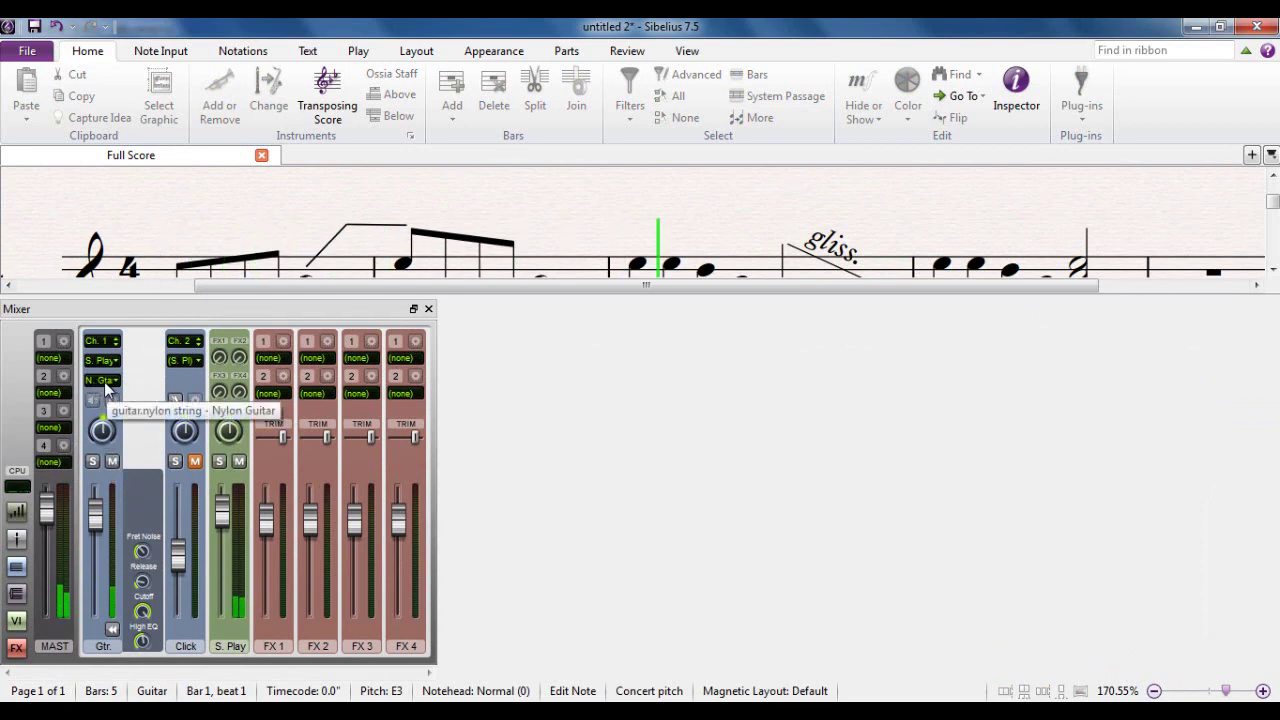
key("space")
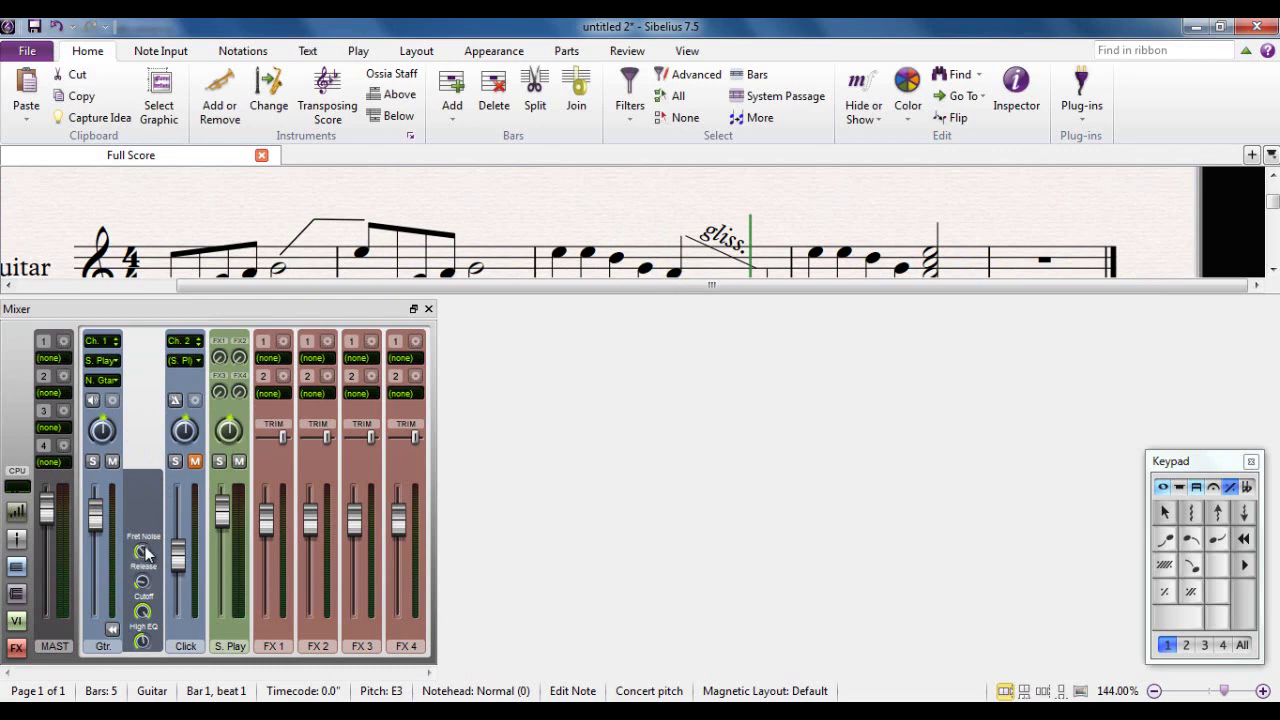
mouse_move(142, 560)
- Set the Gtr. channel to Sibelius 7 Sounds > Guitar > Electric > Electric Guitar distortion
left_click(115, 386)
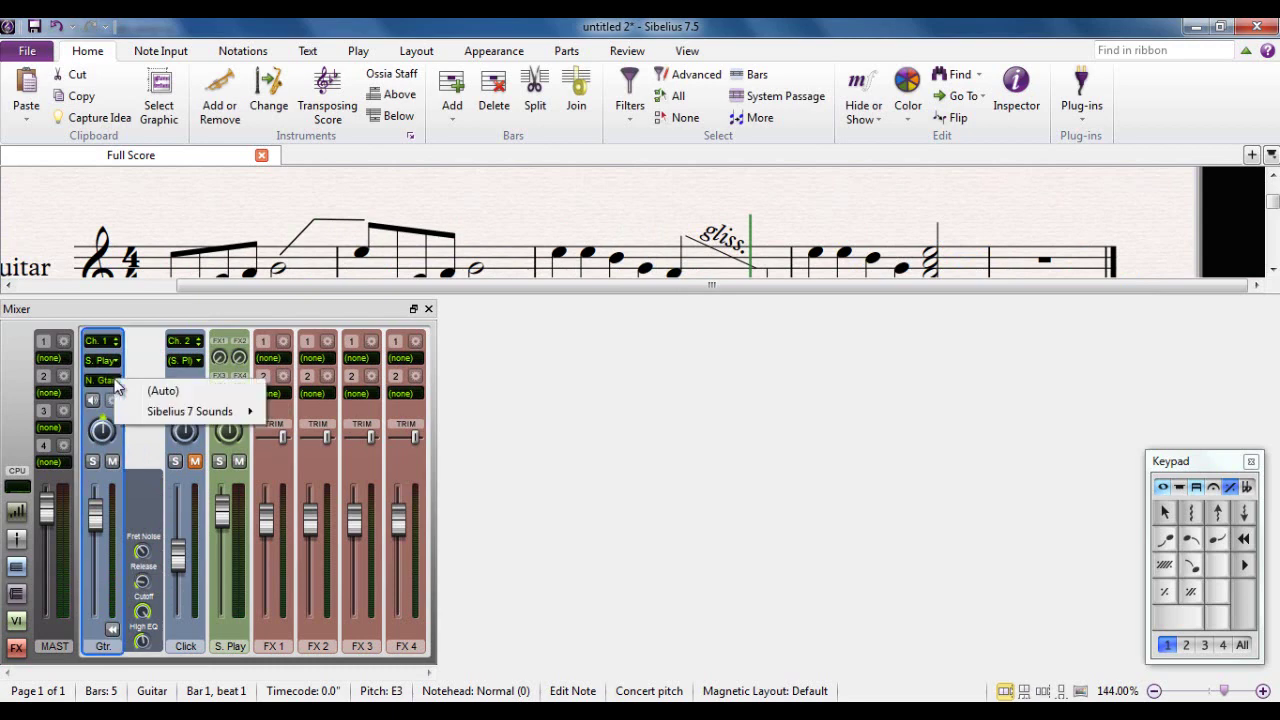
mouse_move(155, 418)
mouse_move(308, 458)
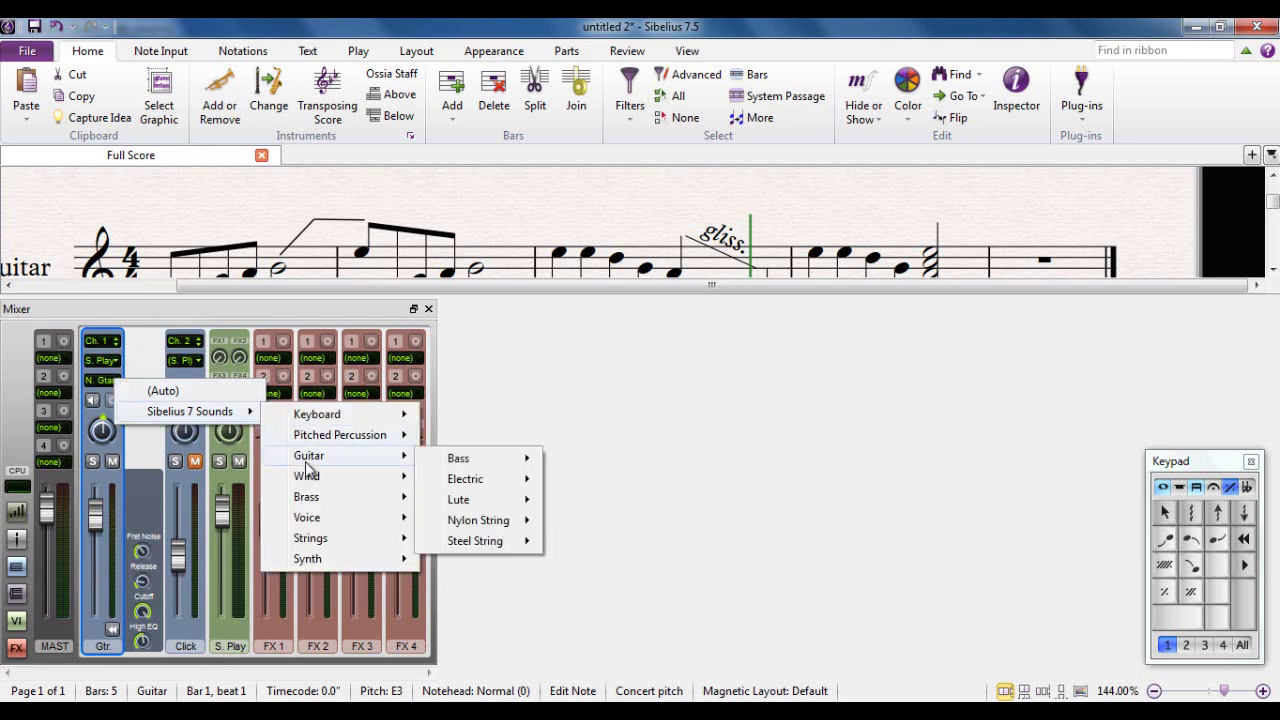
mouse_move(474, 486)
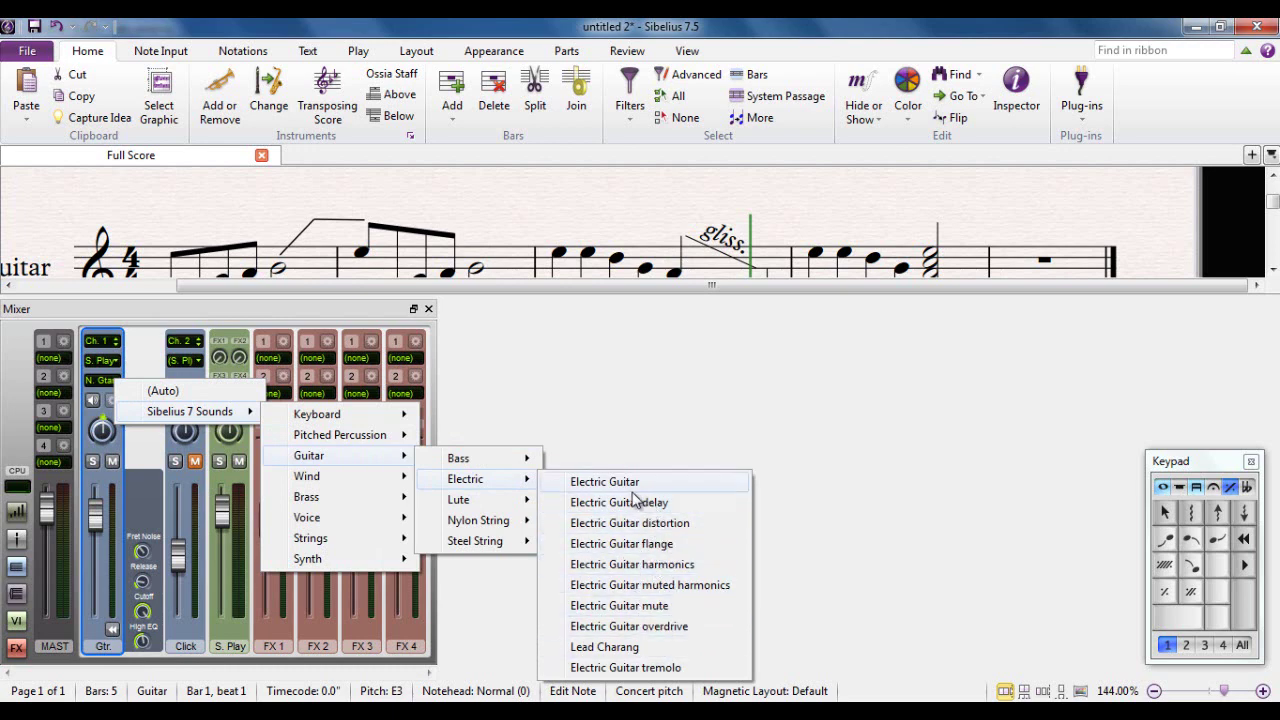
left_click(618, 528)
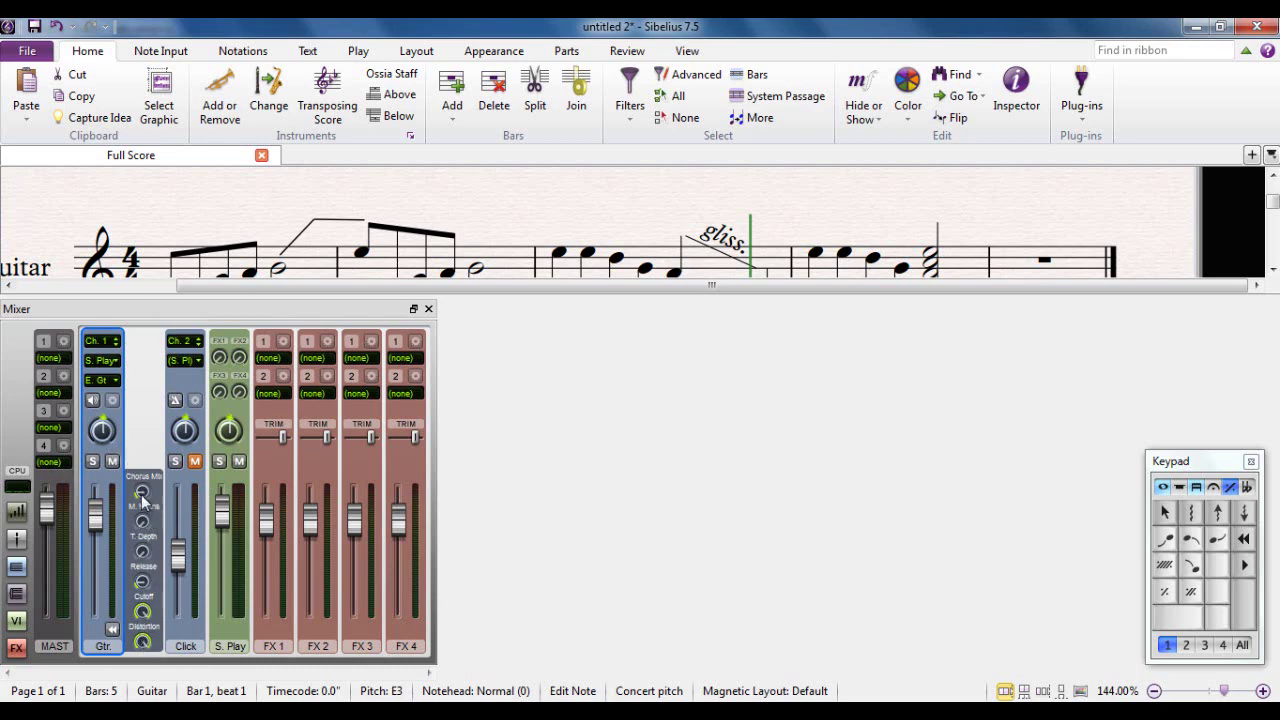
- Turn the Gtr. Distortion knob down to 54% and play the phrase back
mouse_move(144, 646)
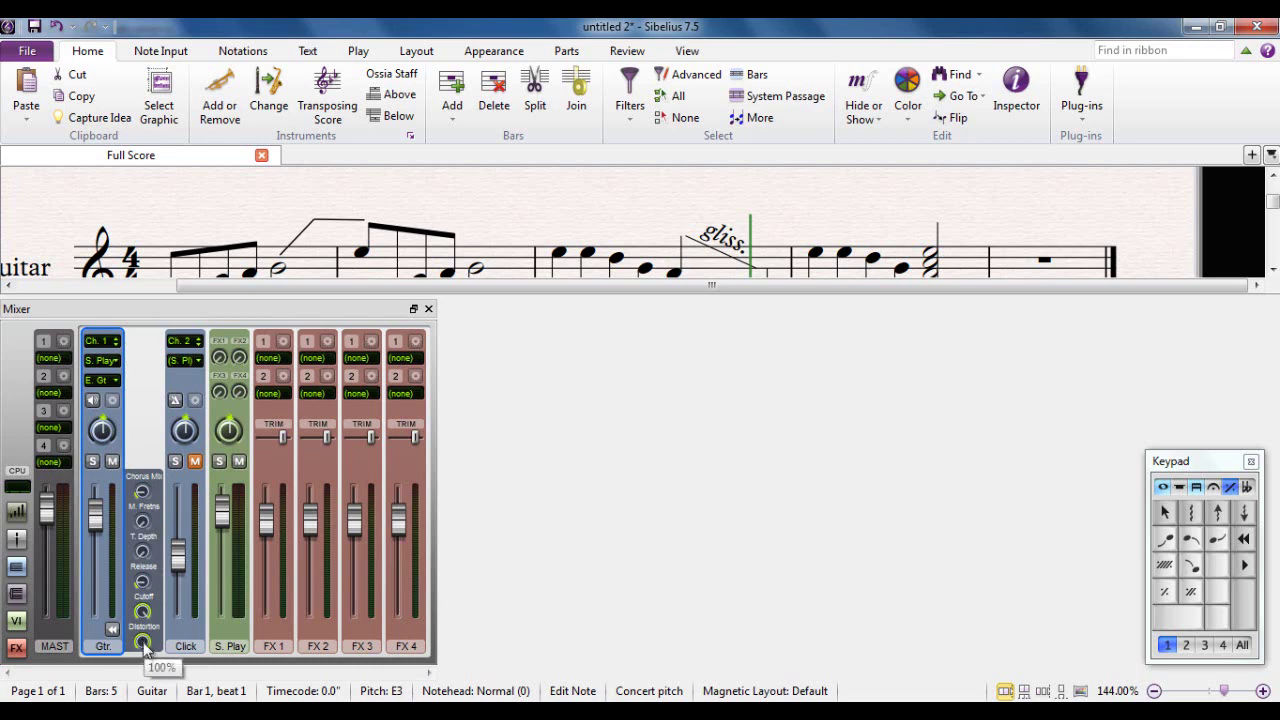
left_click_drag(144, 646, 144, 643)
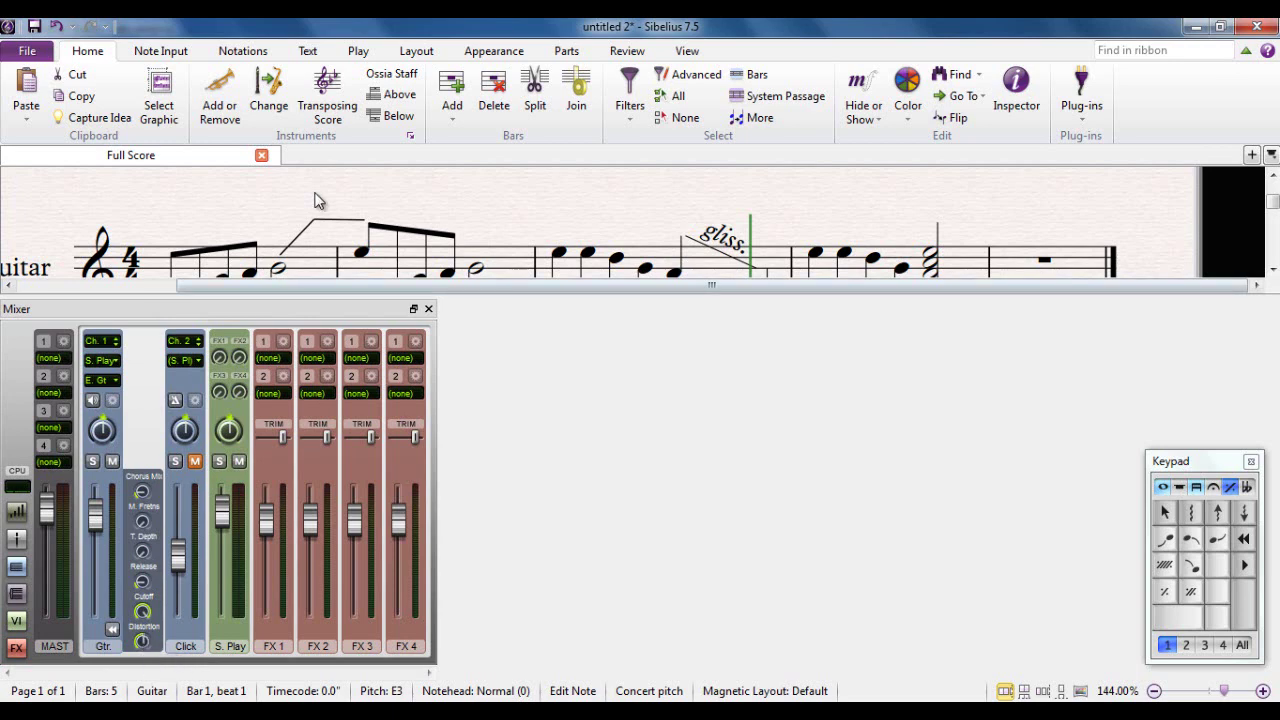
scroll(372, 210, "down", 1)
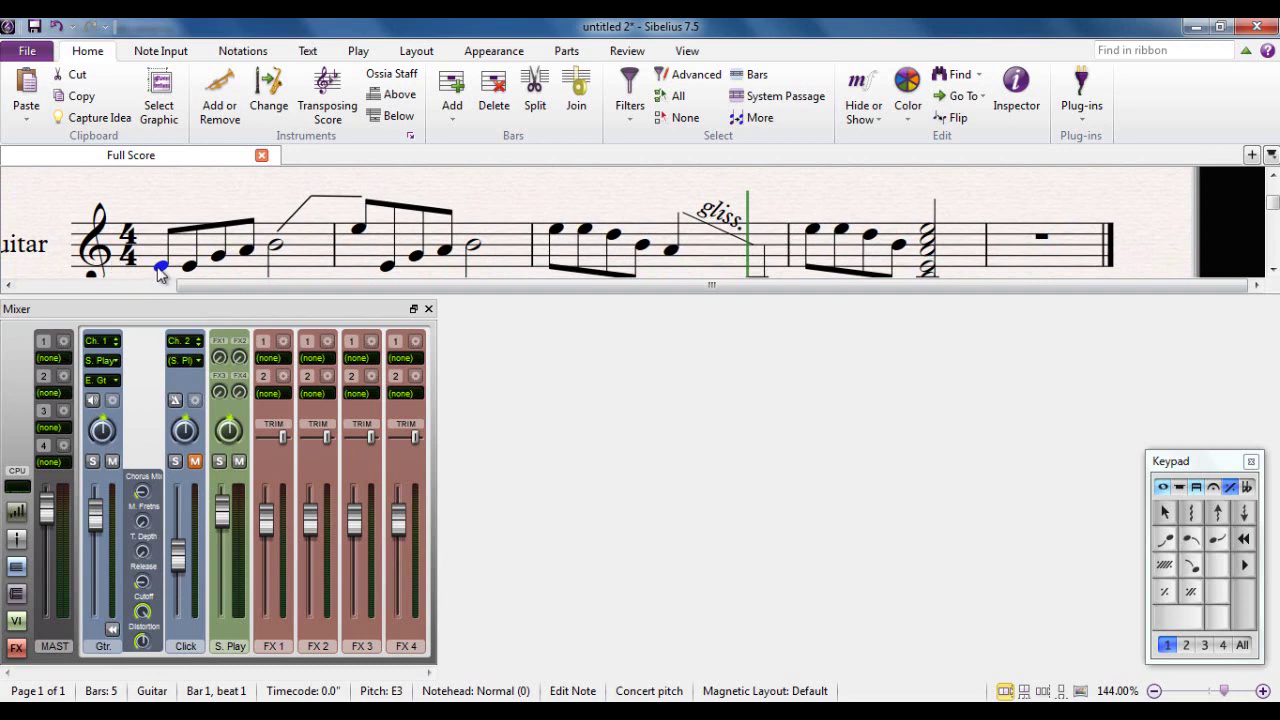
key("space")
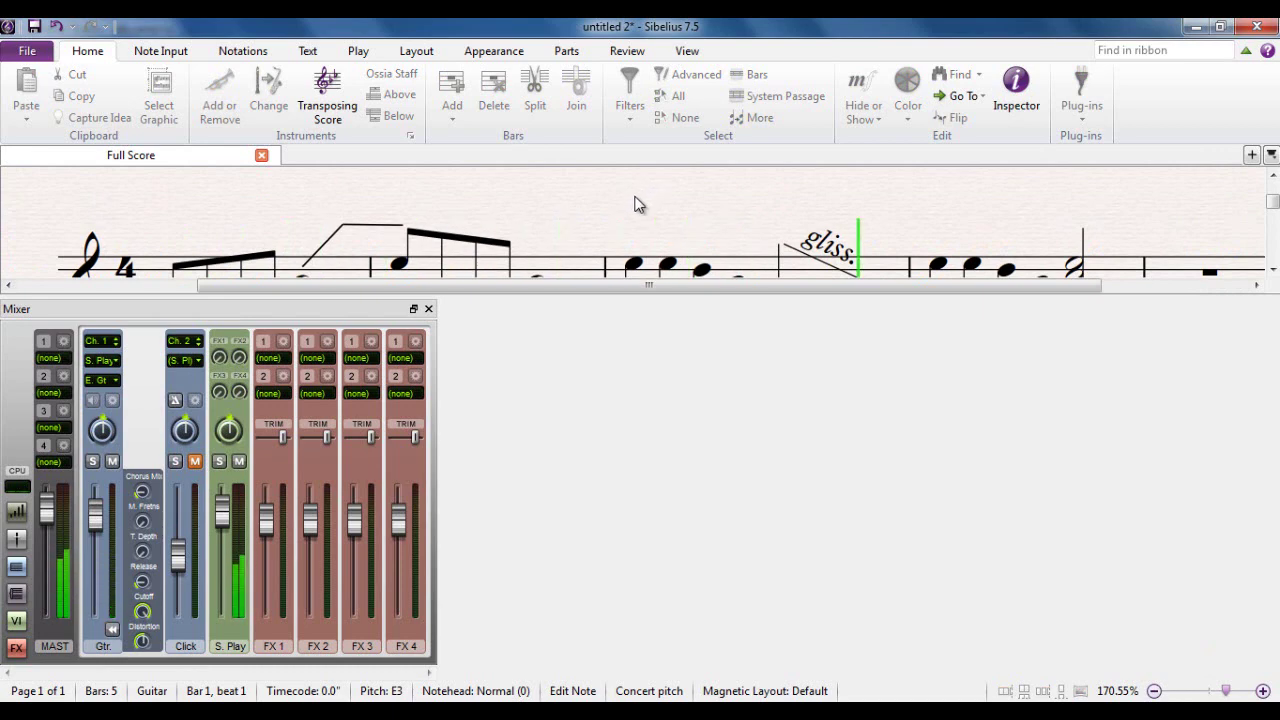
- Reset the Gtr. M. Fretns knob to 0% and replay the whole score from the start
key("Escape")
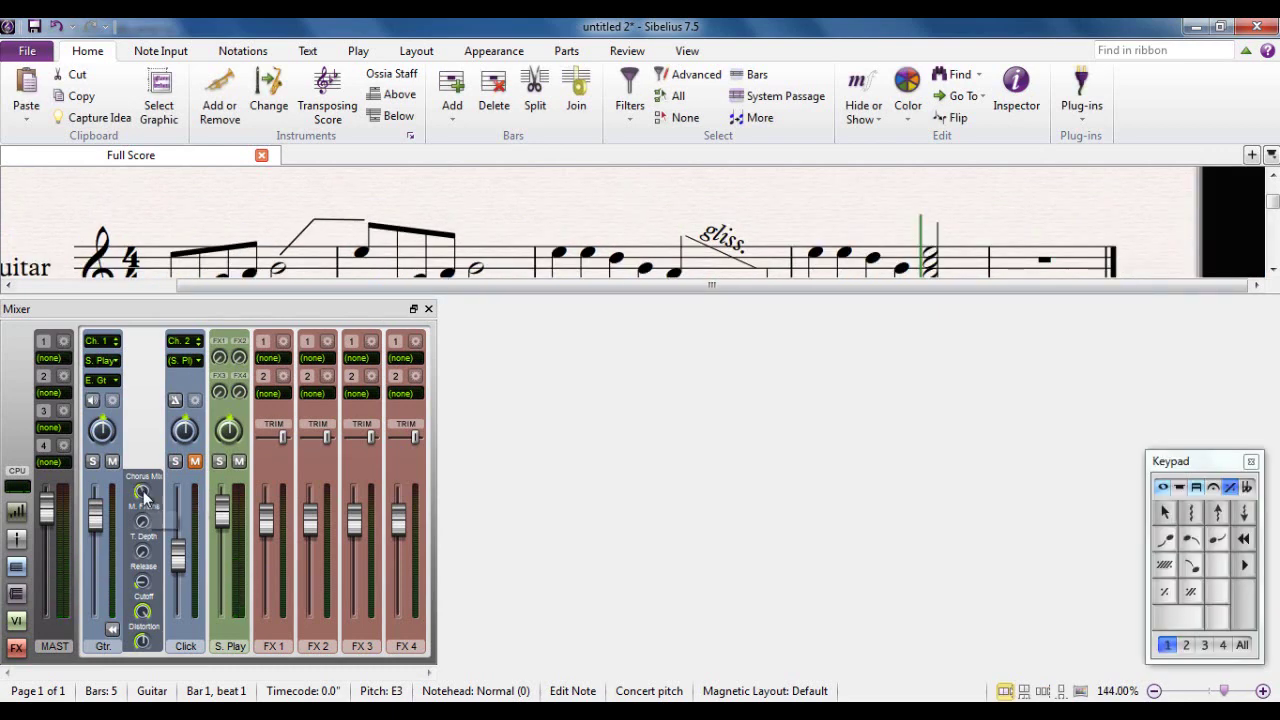
mouse_move(142, 551)
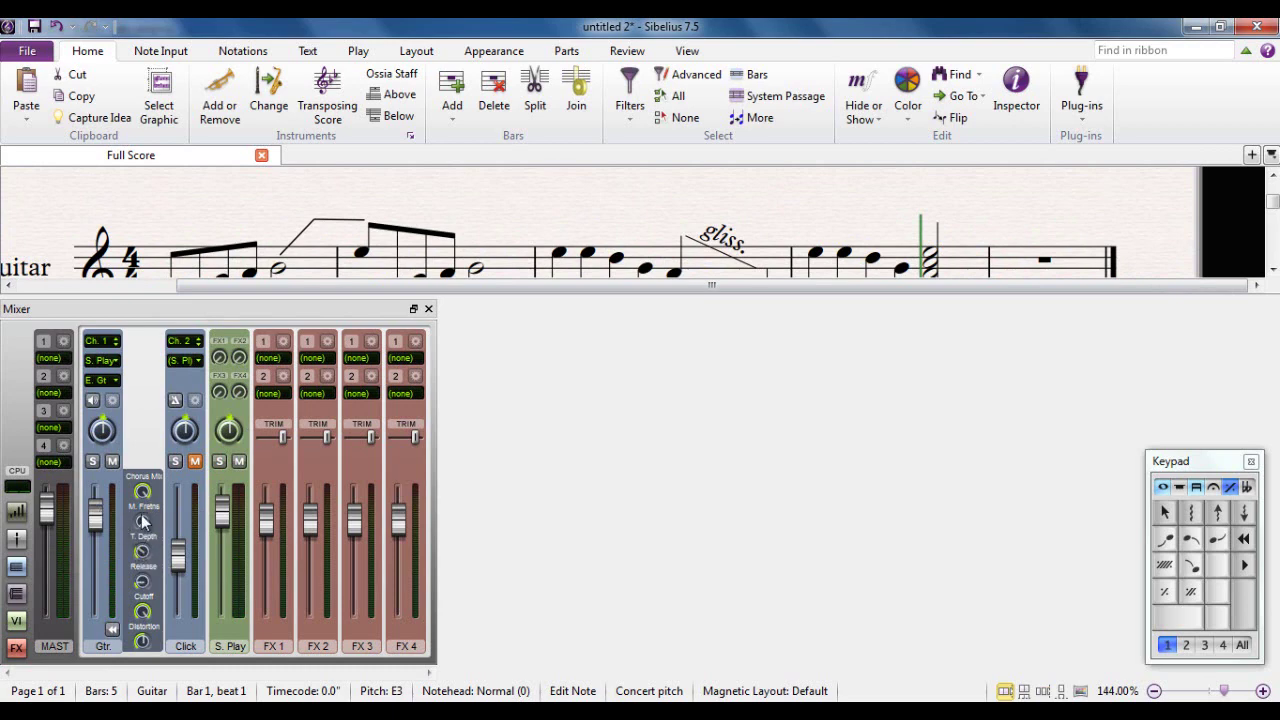
mouse_move(141, 521)
left_click_drag(141, 521, 142, 519)
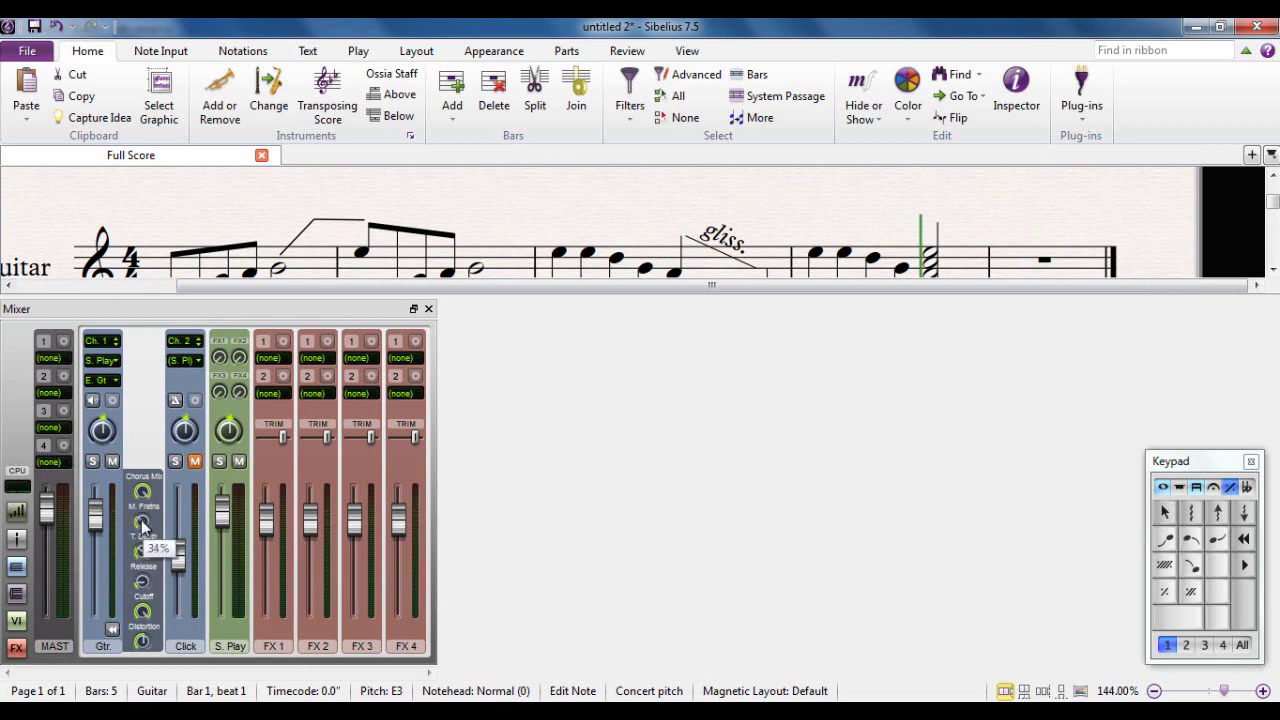
left_click(141, 521)
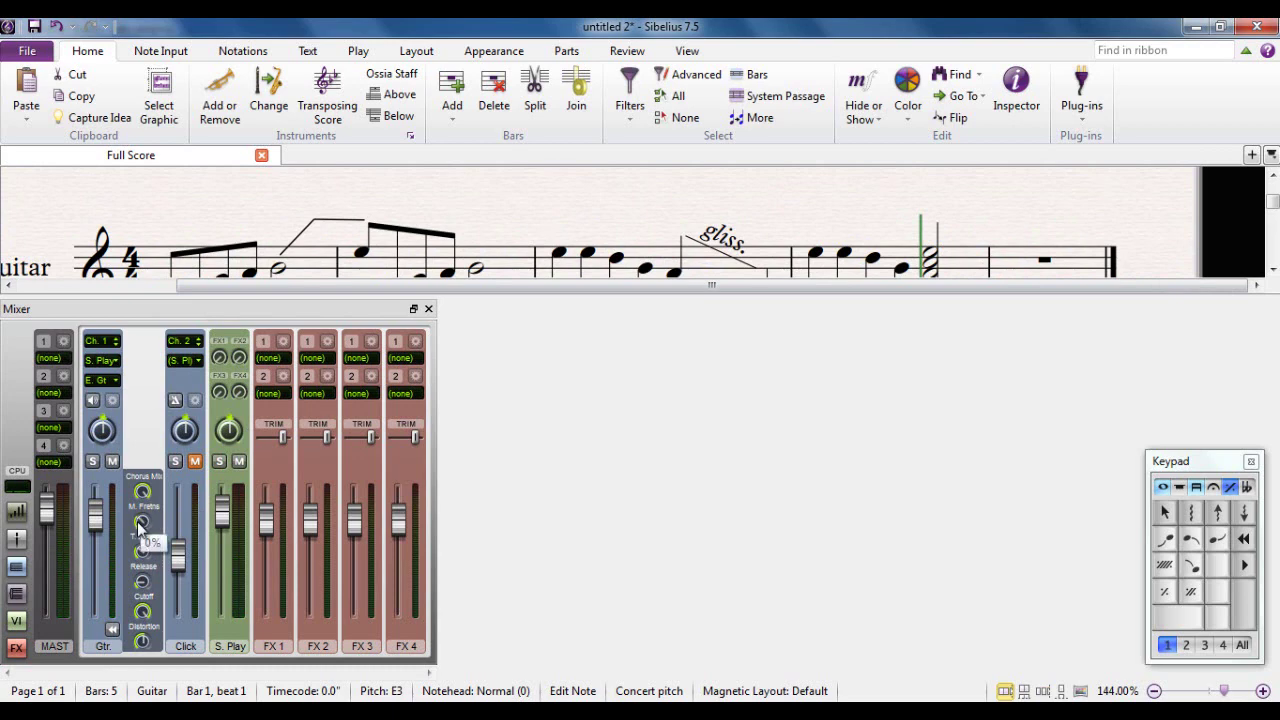
key("Escape")
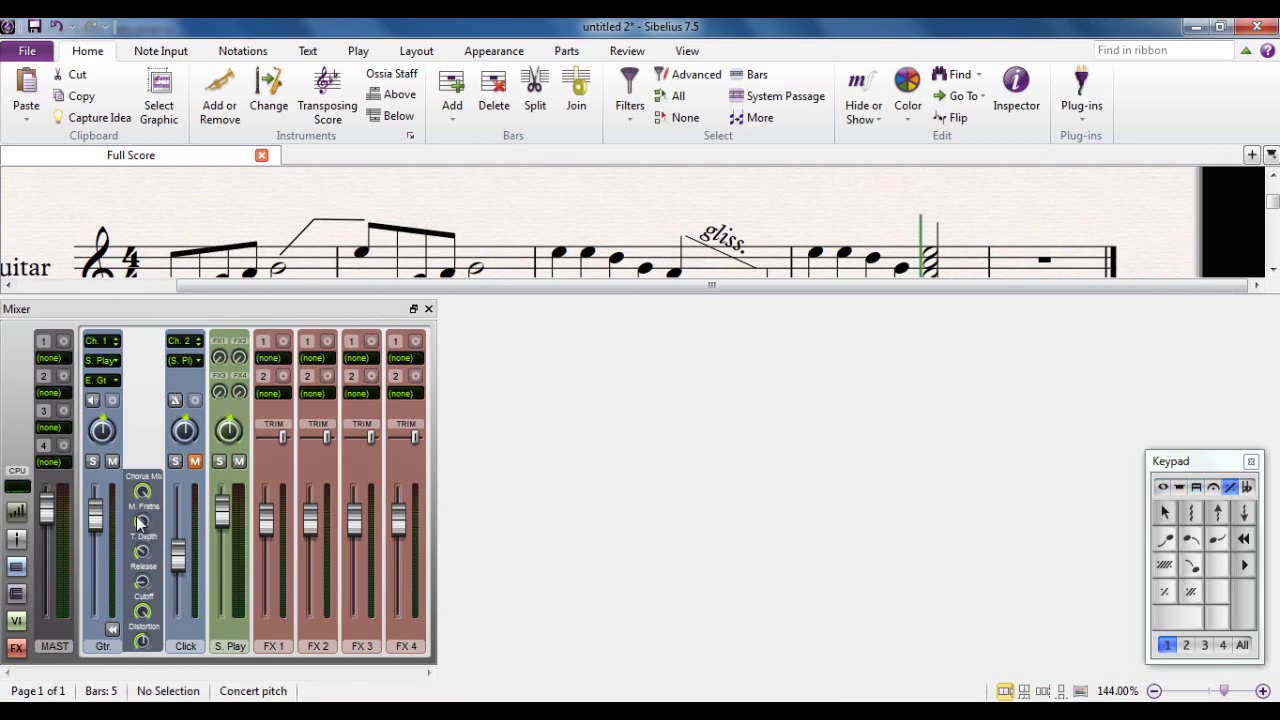
key("space")
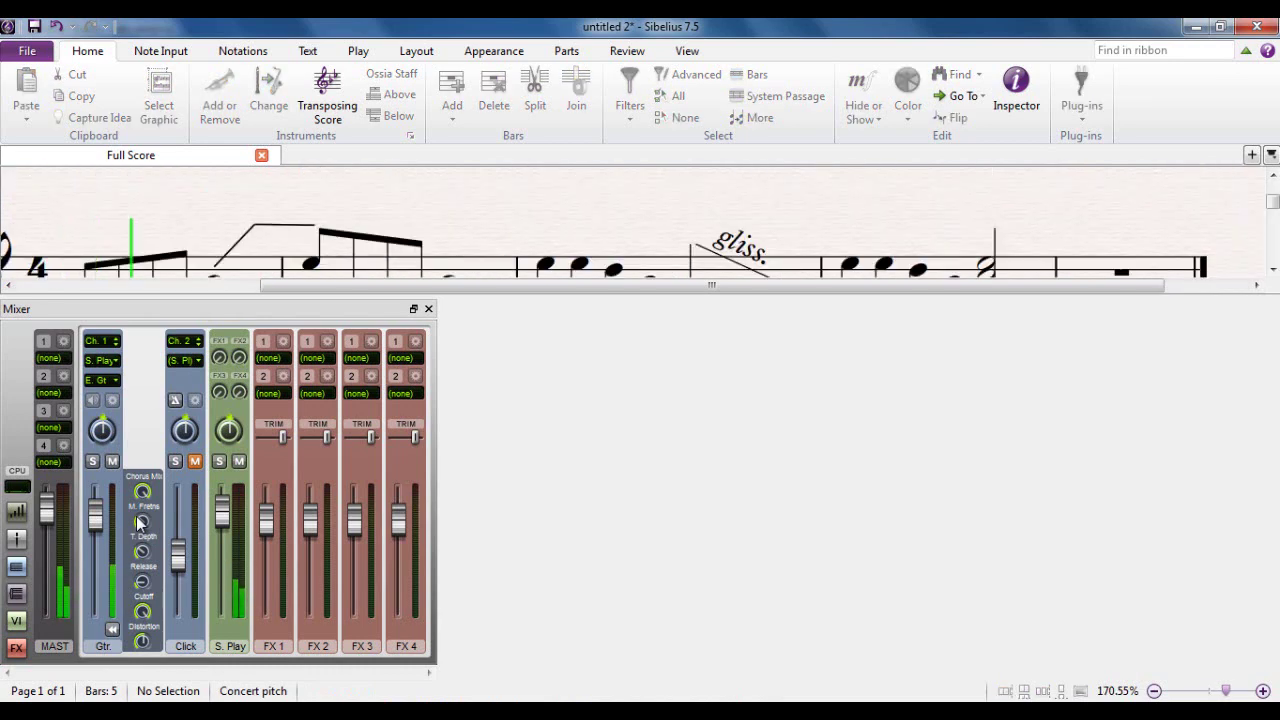